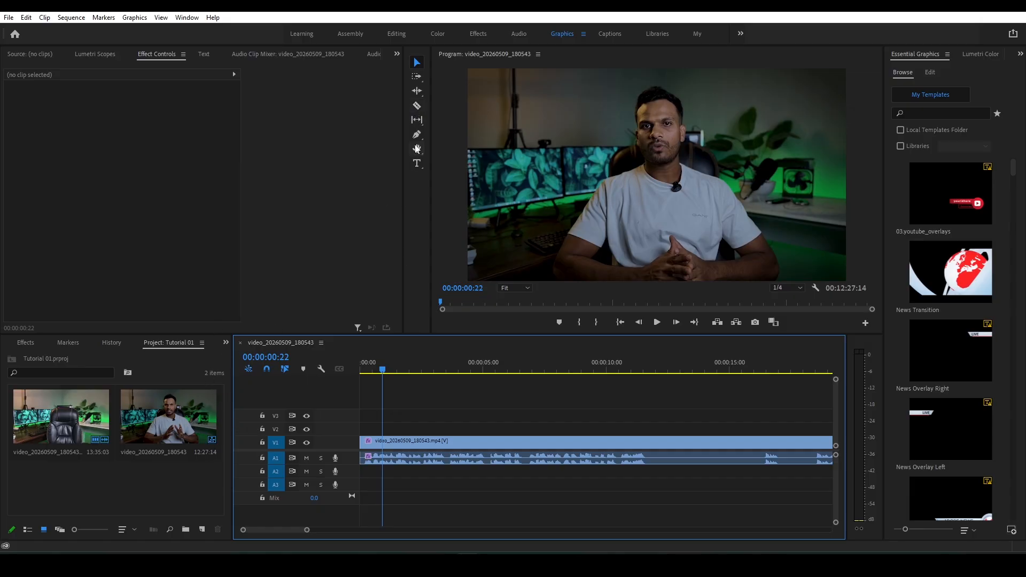
- Split the talking-head clip with the Razor tool at 00:00:11:16, where speech stops, and at 00:00:18:12, where it resumes
left_click(416, 106)
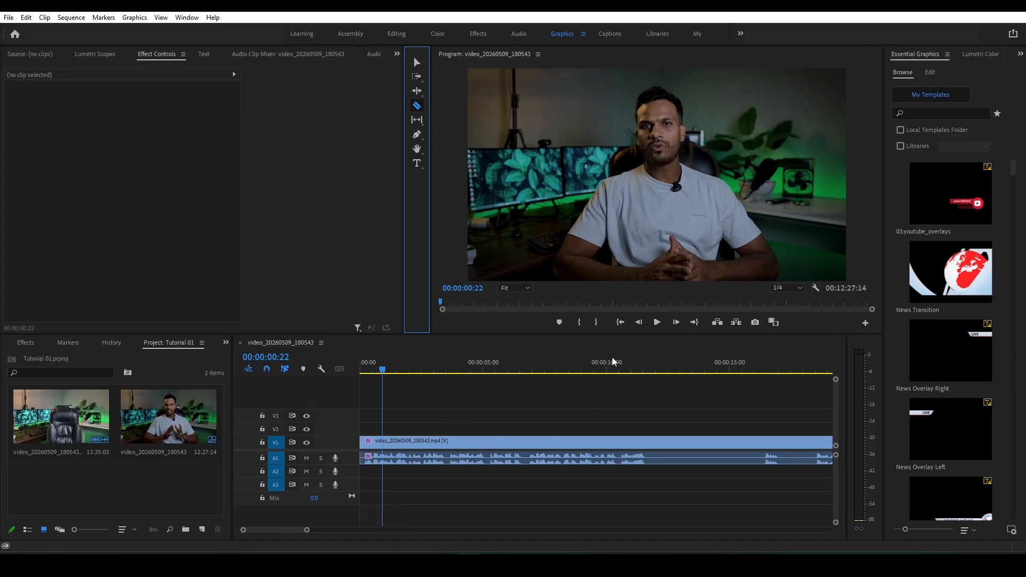
left_click_drag(575, 369, 650, 376)
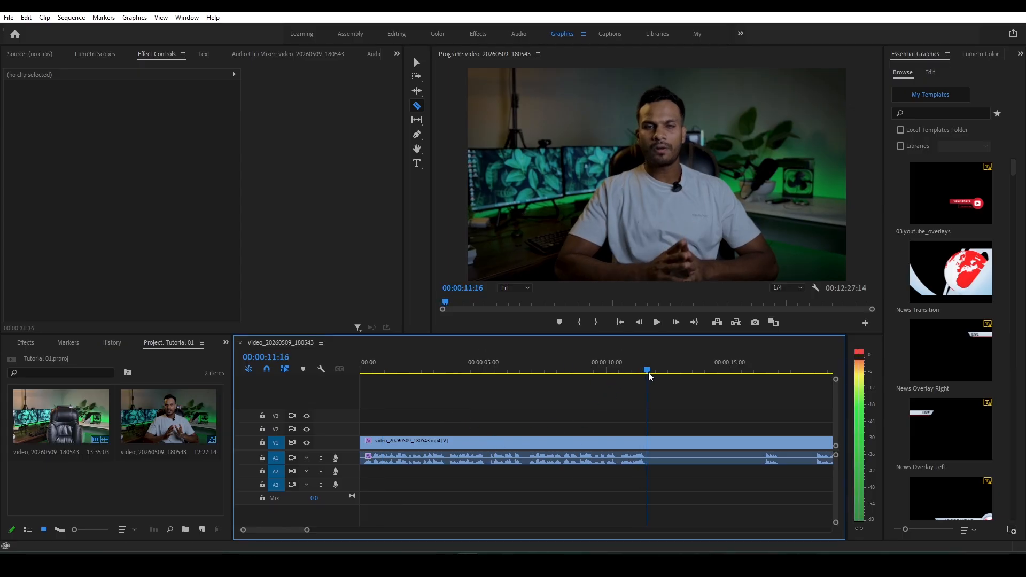
left_click(650, 447)
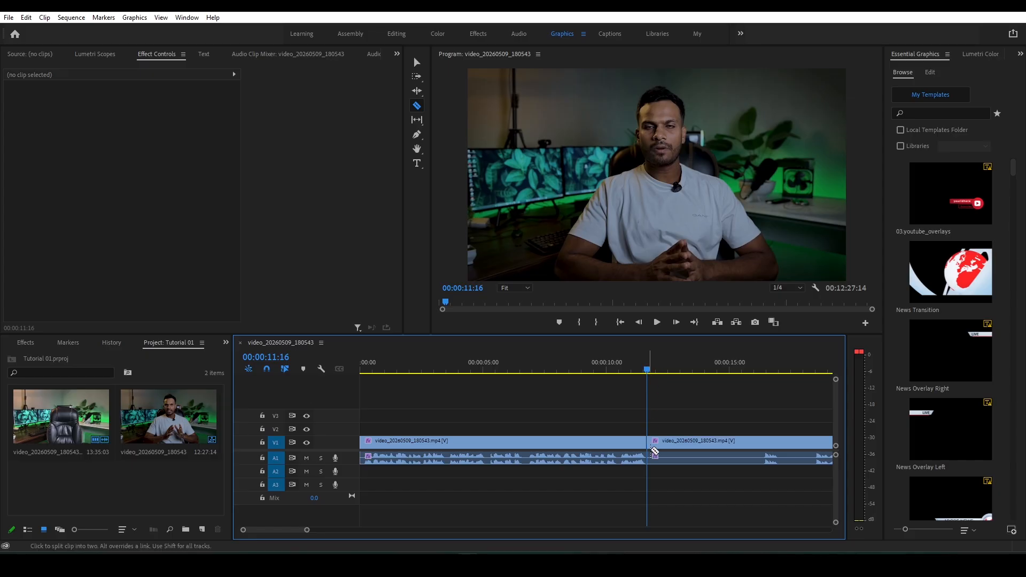
left_click_drag(284, 531, 286, 532)
left_click(648, 369)
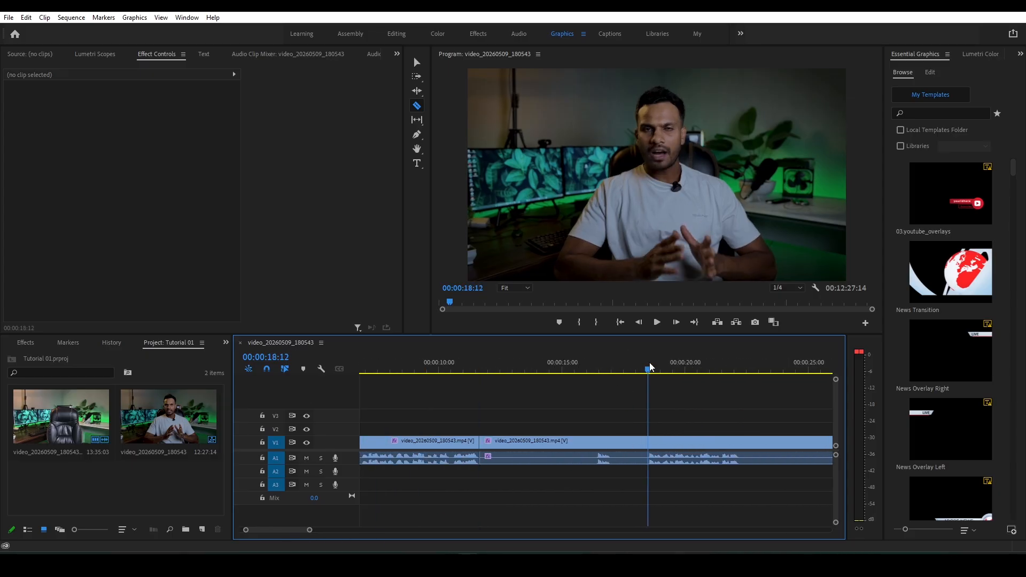
left_click(650, 447)
- Delete the unwanted segment between the cuts at 00:00:11:16 and 00:00:18:12
key("v")
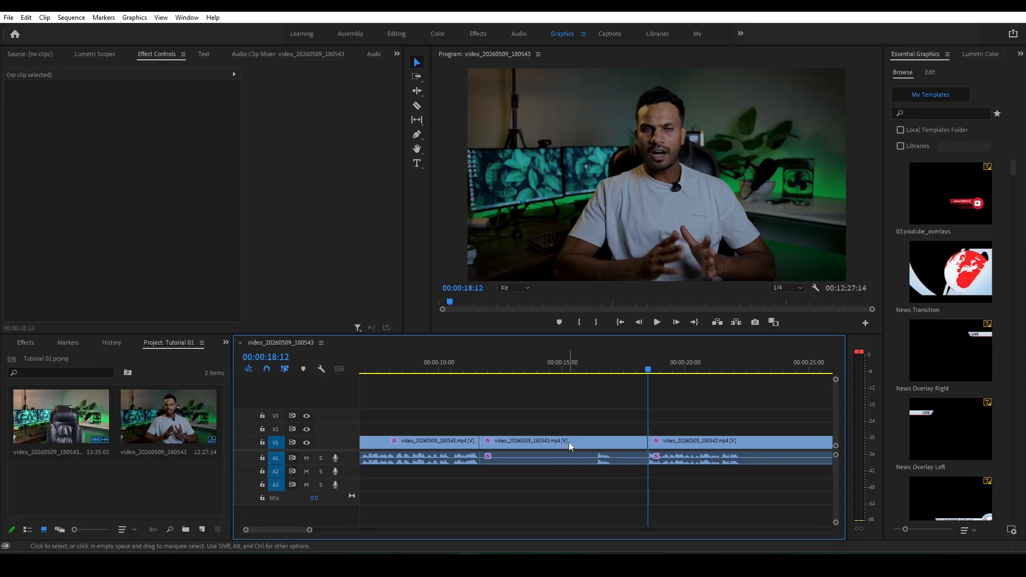
left_click(569, 442)
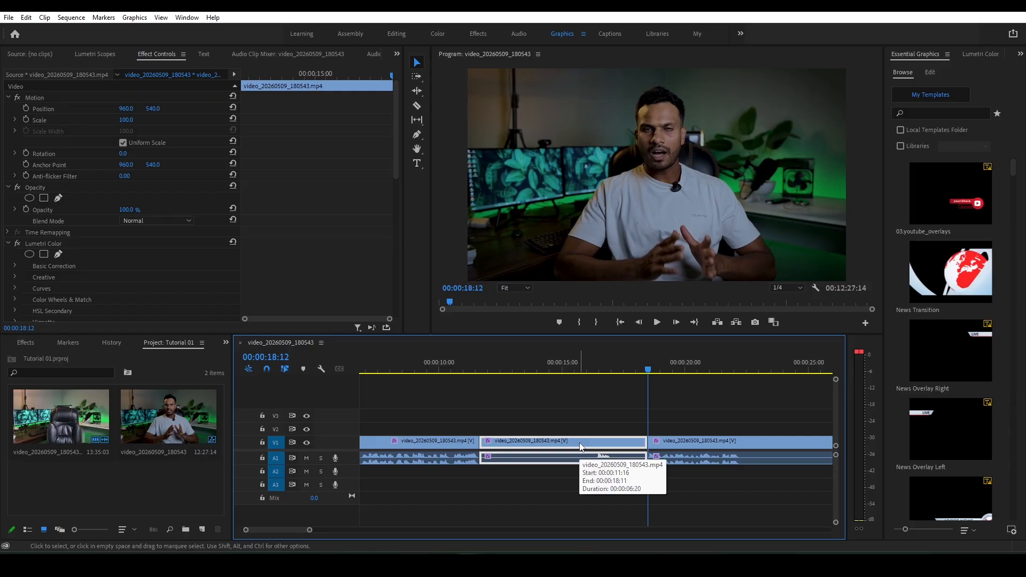
key("Delete")
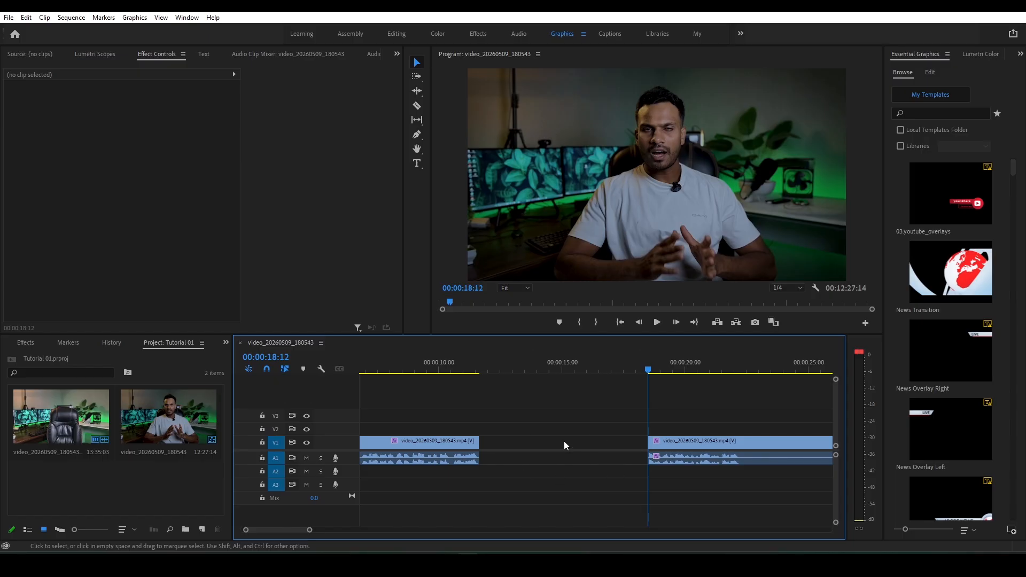
- Try to close the gap by moving the clip after it earlier on the timeline
left_click(471, 372)
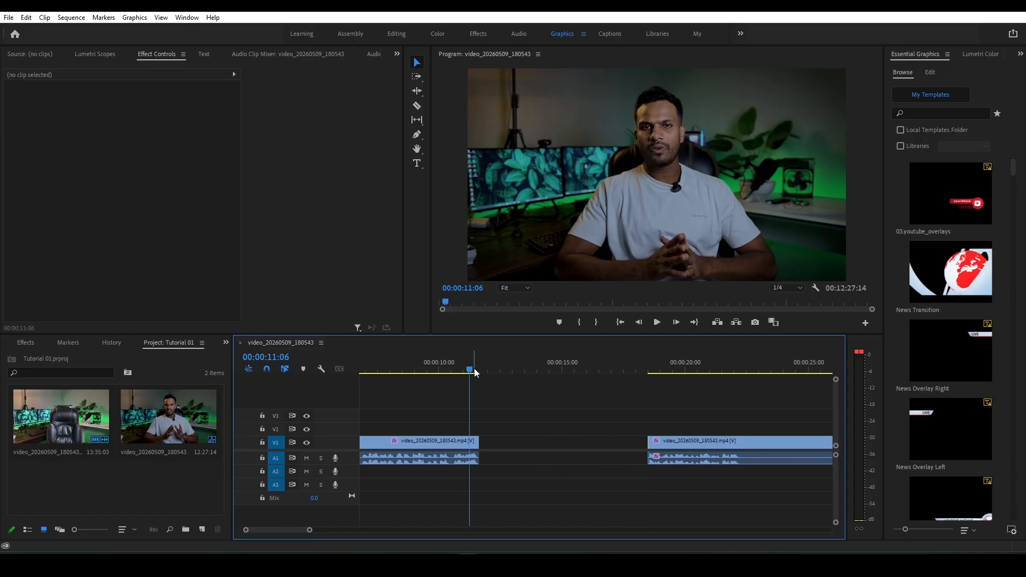
left_click(649, 371)
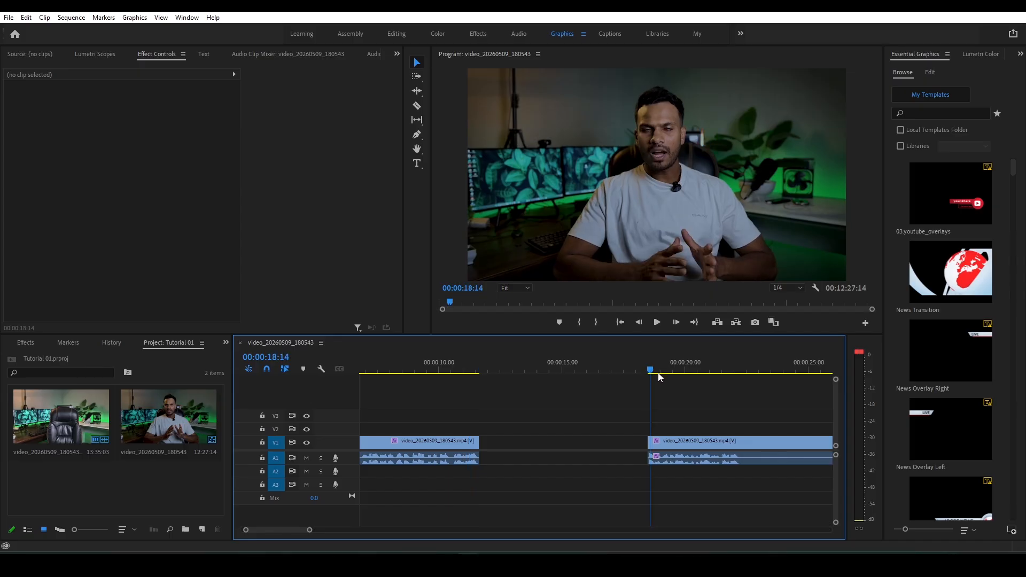
left_click_drag(680, 442, 591, 444)
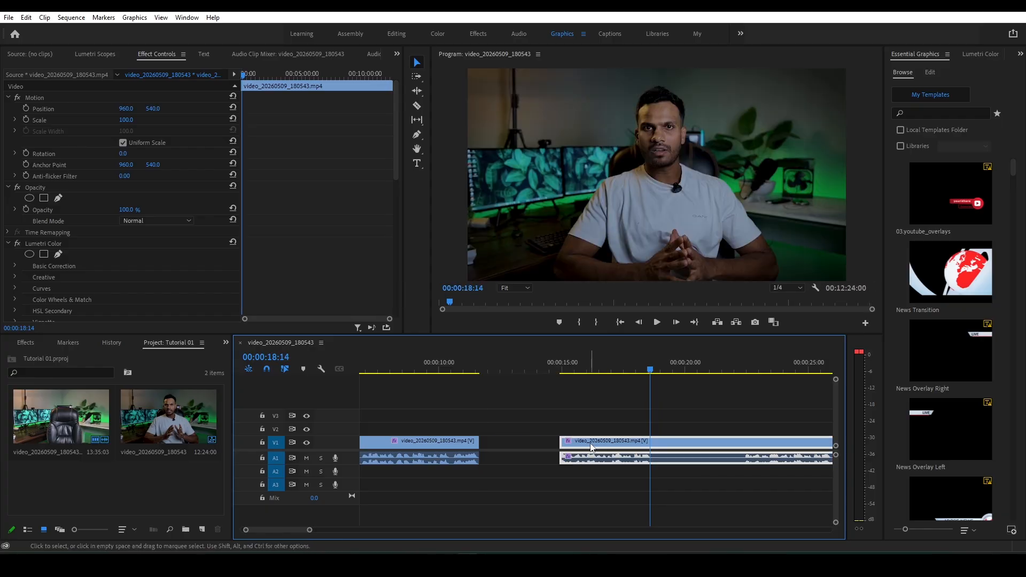
key("ctrl+z")
key("ctrl+shift+z")
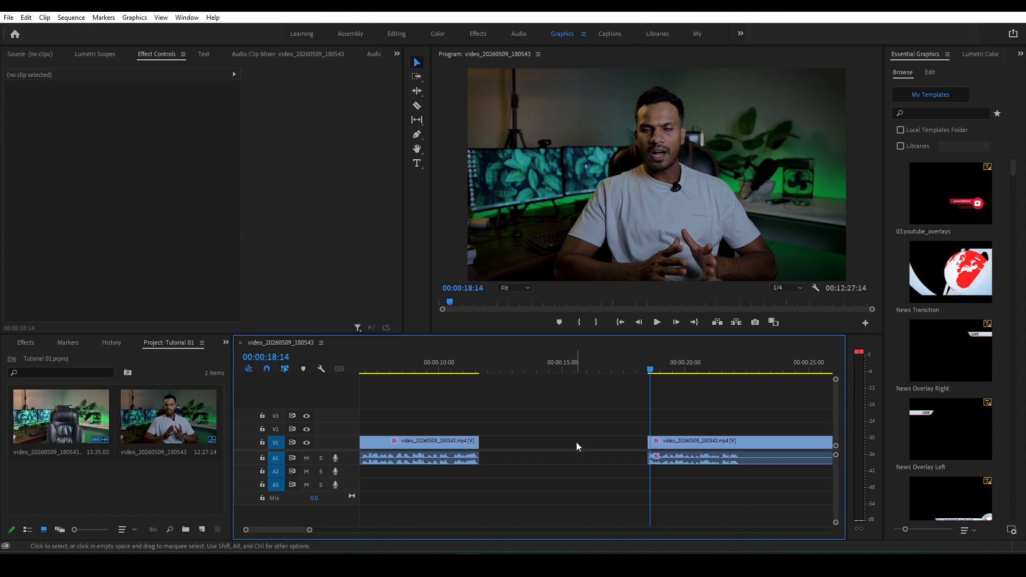
- Ripple delete the empty gap after 00:00:11:16 and scrub back over the new join
right_click(576, 442)
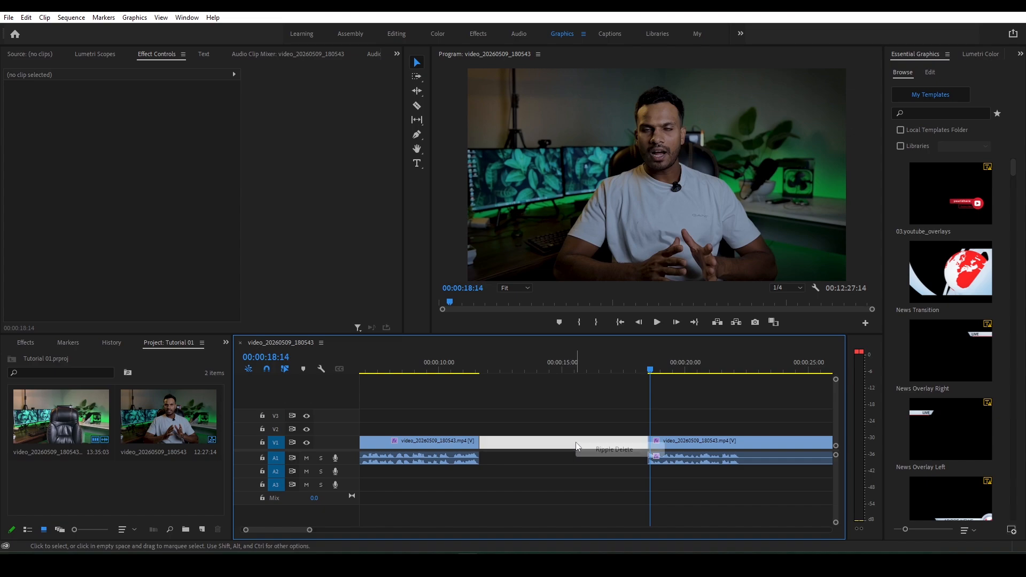
left_click(614, 450)
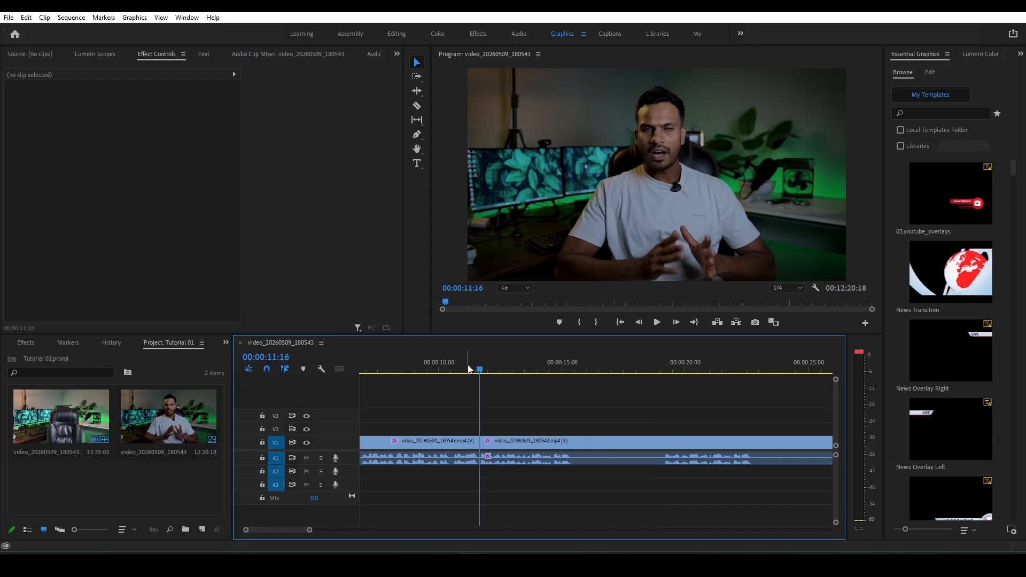
left_click_drag(469, 368, 450, 370)
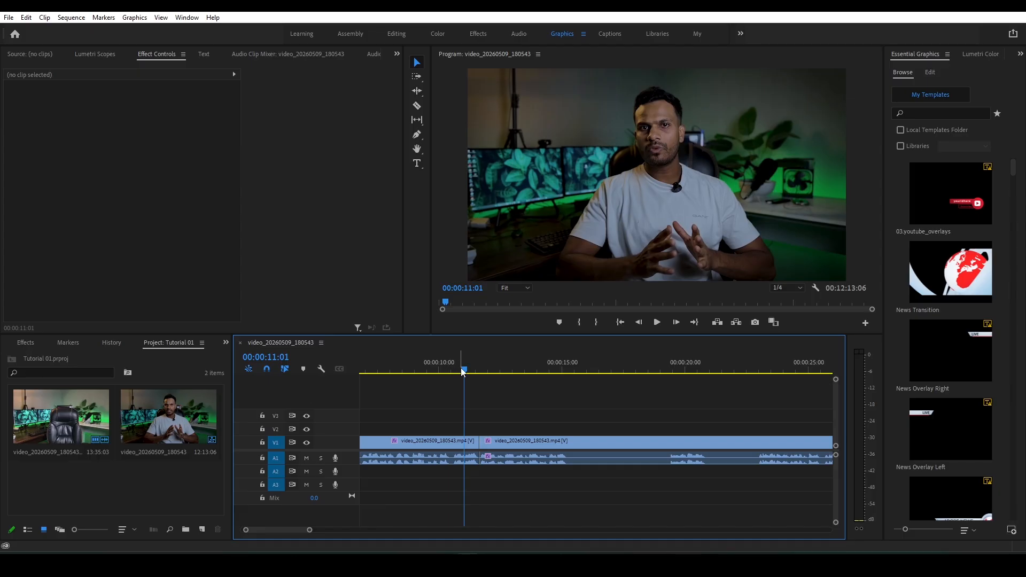
- Split the second clip with the Razor tool at 00:00:15:06 and 00:00:22:23, around the next unwanted passage
key("c")
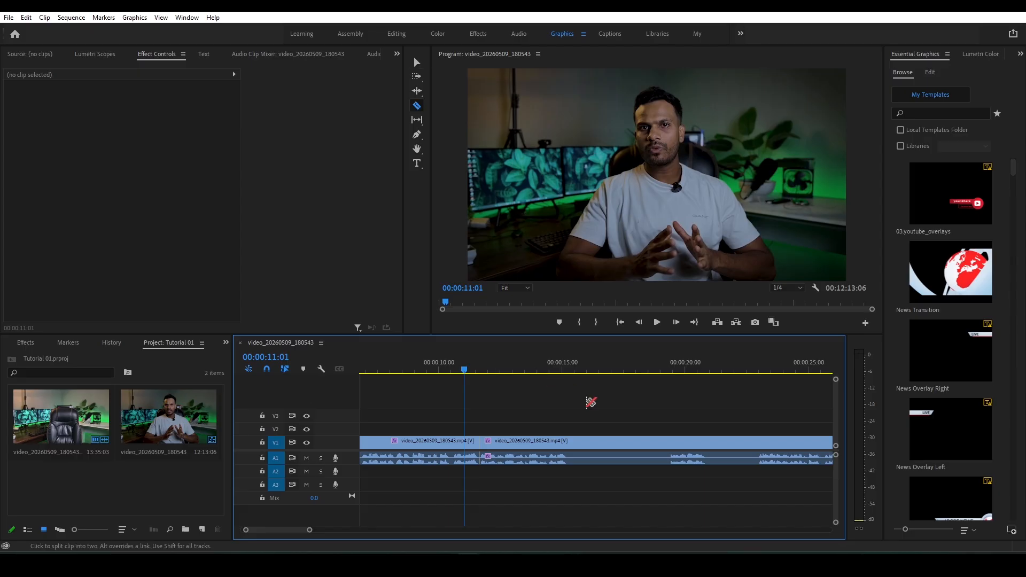
left_click(567, 368)
left_click(570, 443)
left_click(758, 370)
left_click(759, 371)
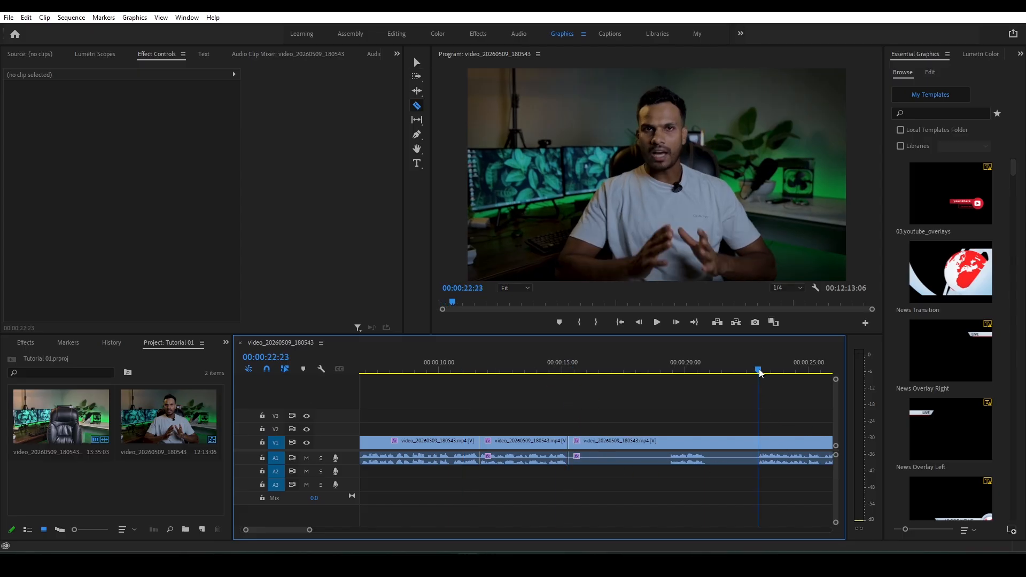
left_click(759, 442)
- Delete the segment between 00:00:15:06 and 00:00:22:23 and ripple delete the gap it leaves
key("v")
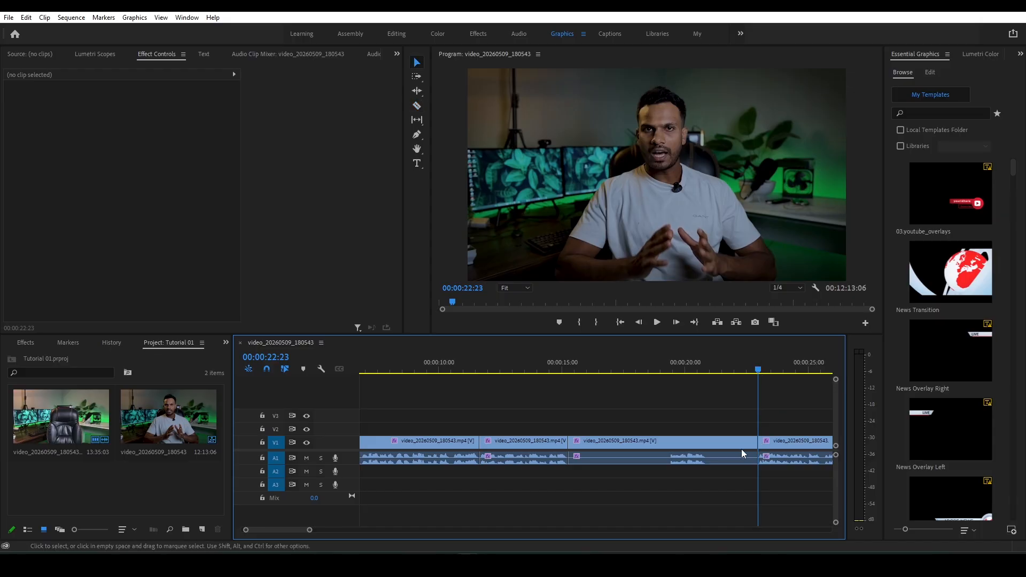
left_click(715, 440)
key("Delete")
right_click(715, 442)
left_click(721, 447)
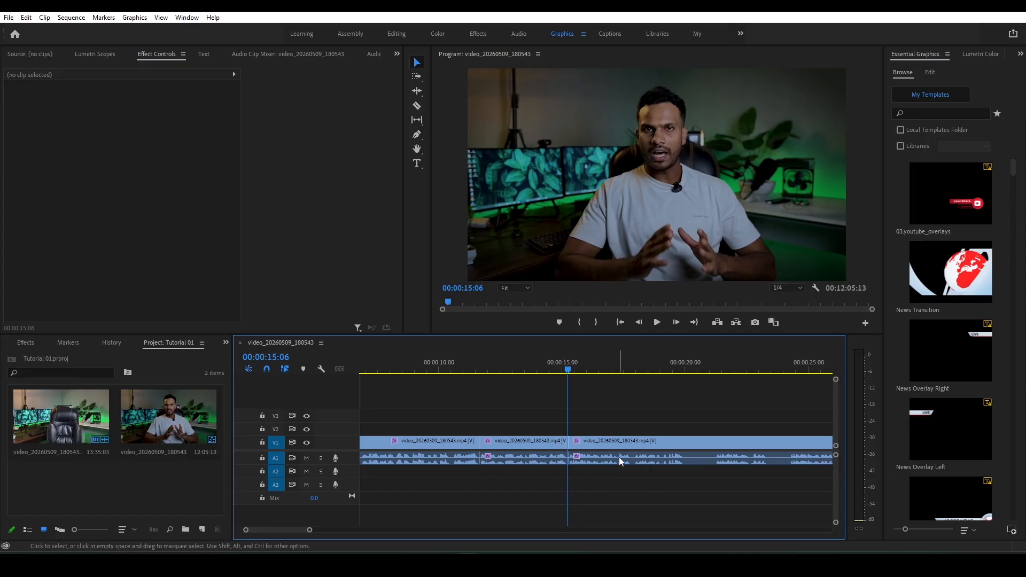
- Play back the sequence and split the clip where speech resumes at about 24 seconds
key("space")
left_click(791, 369)
key("c")
left_click(791, 443)
- Delete the segment just before the 24-second cut and ripple delete its gap
key("v")
left_click(715, 444)
key("Delete")
right_click(703, 443)
left_click(709, 448)
- Split the clip where the speech stops, just before 20 seconds
left_click(676, 373)
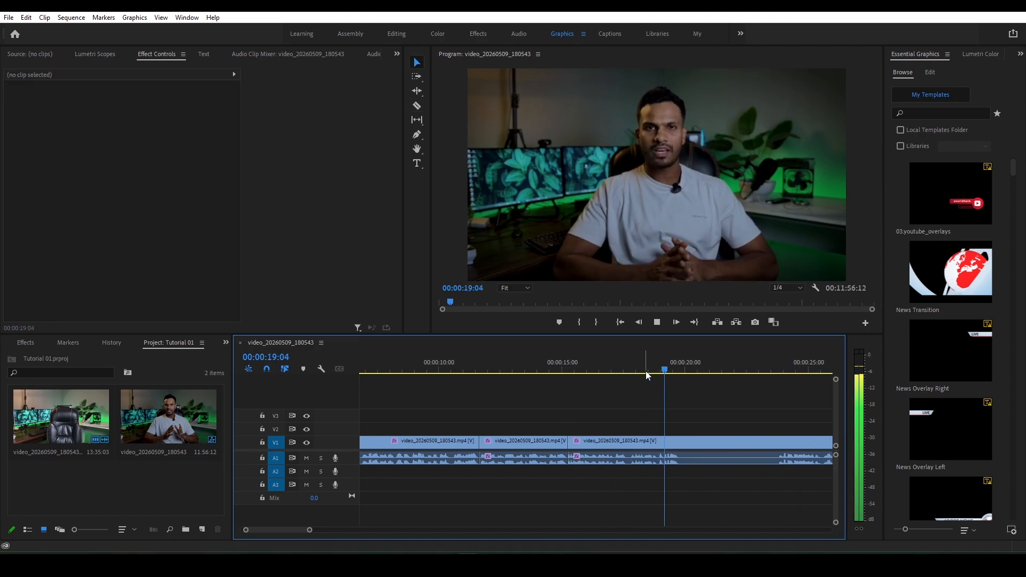
key("c")
left_click(680, 443)
- Review the following footage and split the clip where the next spoken passage ends, at about 23 seconds
scroll(302, 534, "down", 2)
left_click_drag(300, 531, 303, 531)
left_click_drag(648, 369, 653, 370)
left_click_drag(299, 530, 302, 530)
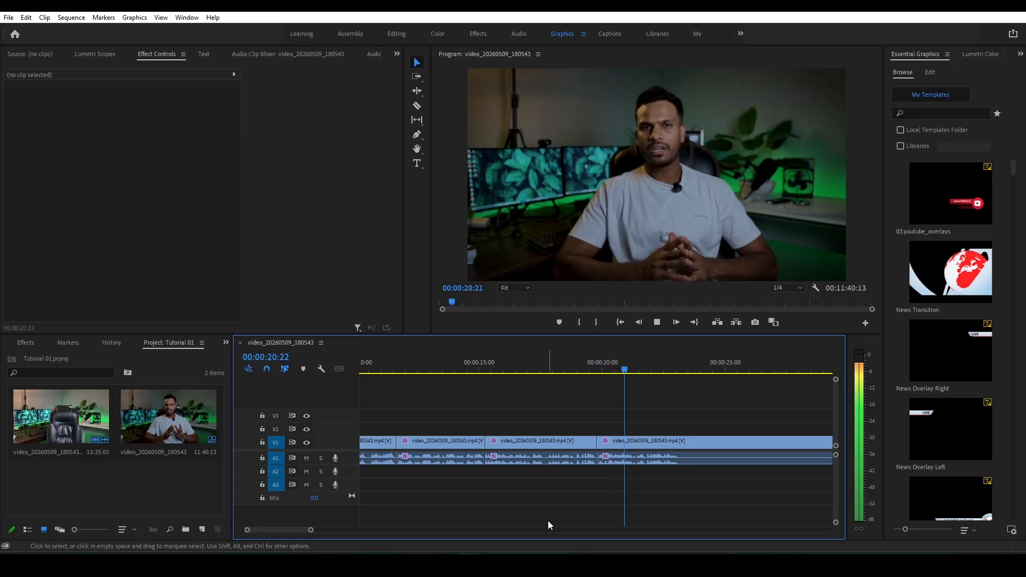
key("space")
key("c")
left_click(683, 442)
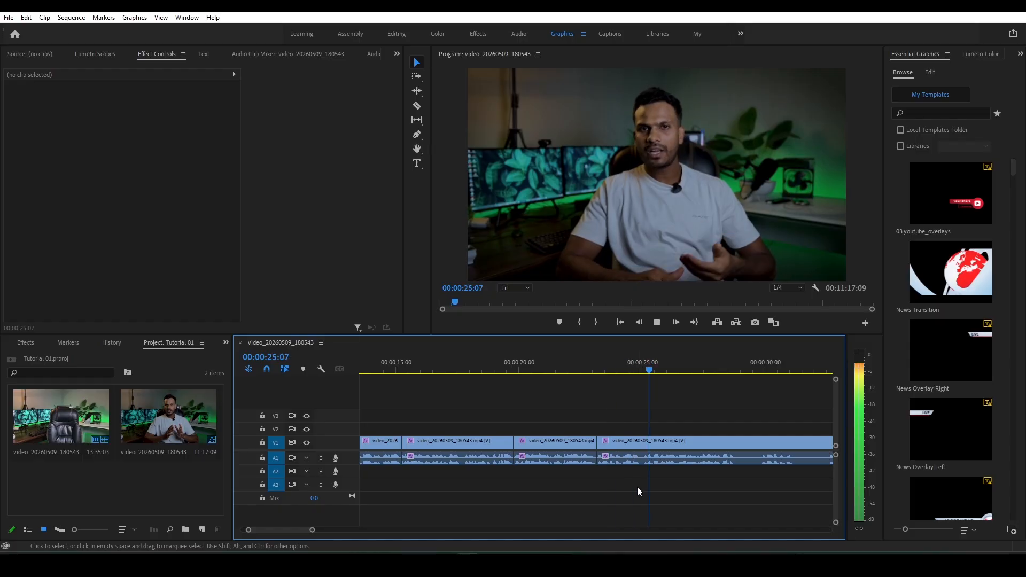
- Split the clip where speech resumes at about 00:00:36:18
key("space")
left_click_drag(299, 529, 303, 530)
left_click_drag(731, 369, 733, 368)
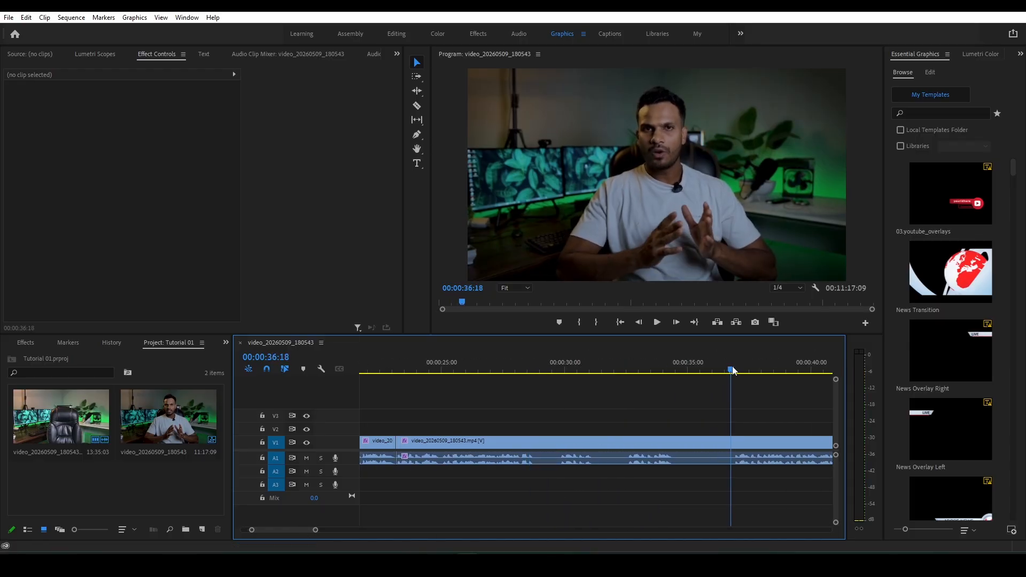
key("c")
left_click(734, 443)
- Delete the segment just before the cut at about 00:00:36:18 and ripple delete the gap
key("v")
left_click(702, 440)
key("Delete")
right_click(701, 443)
left_click(737, 449)
- Play the sequence from about 24 seconds and split the clip where speech stops at about 31 seconds
left_click(416, 367)
key("space")
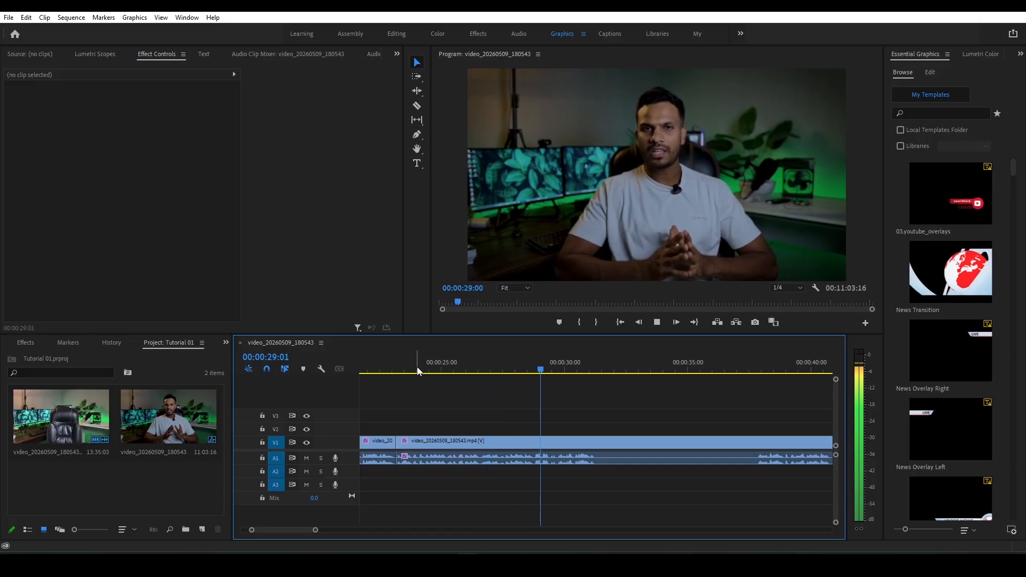
key("space")
key("c")
left_click(596, 442)
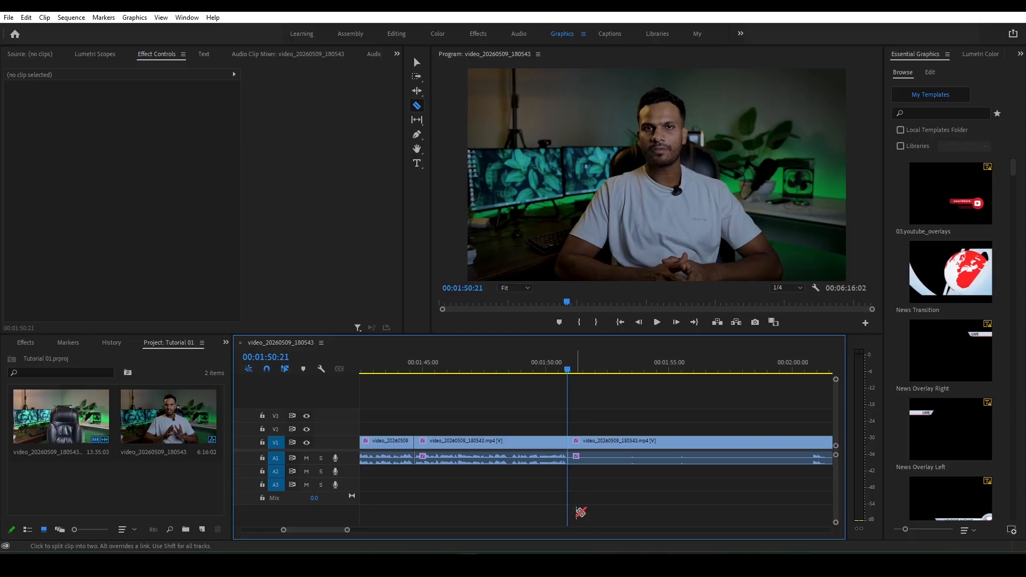
- Save the project and delete the leftover footage after the cut at 00:01:50:21
key("ctrl+s")
key("v")
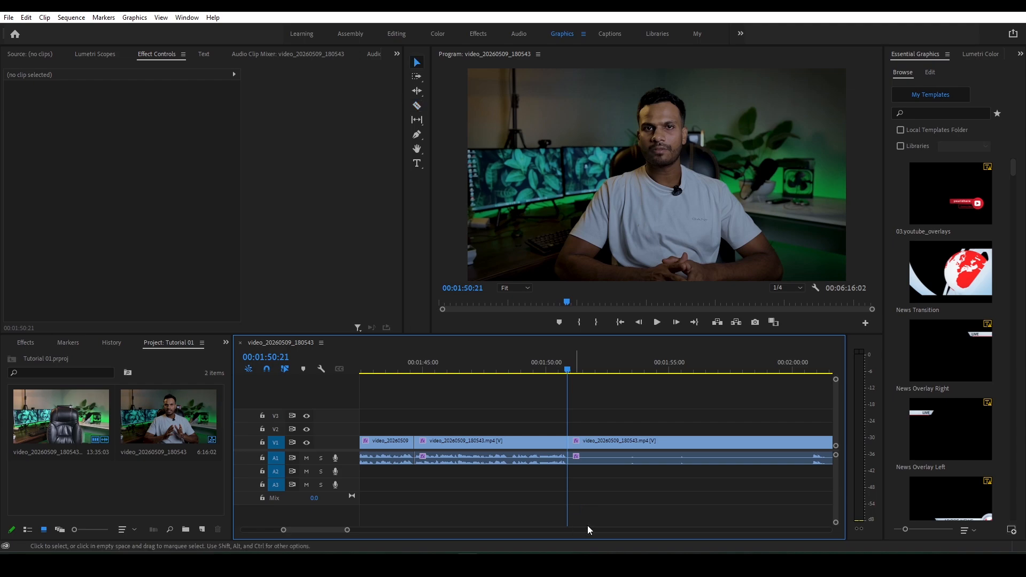
left_click(621, 445)
key("Delete")
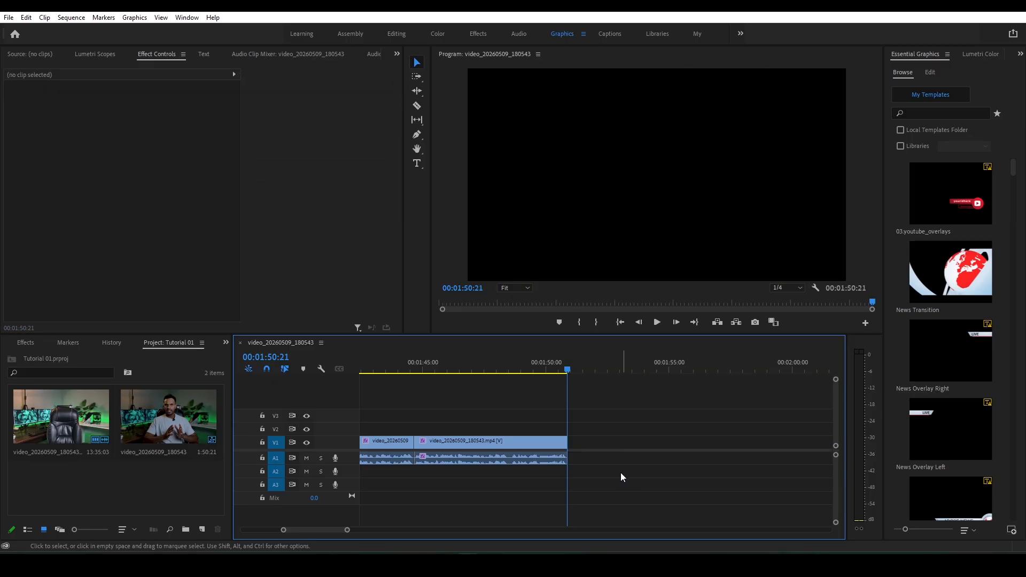
- Split the first clip with the Razor tool at the short pause about 3.5 seconds into the sequence
left_click_drag(313, 531, 310, 531)
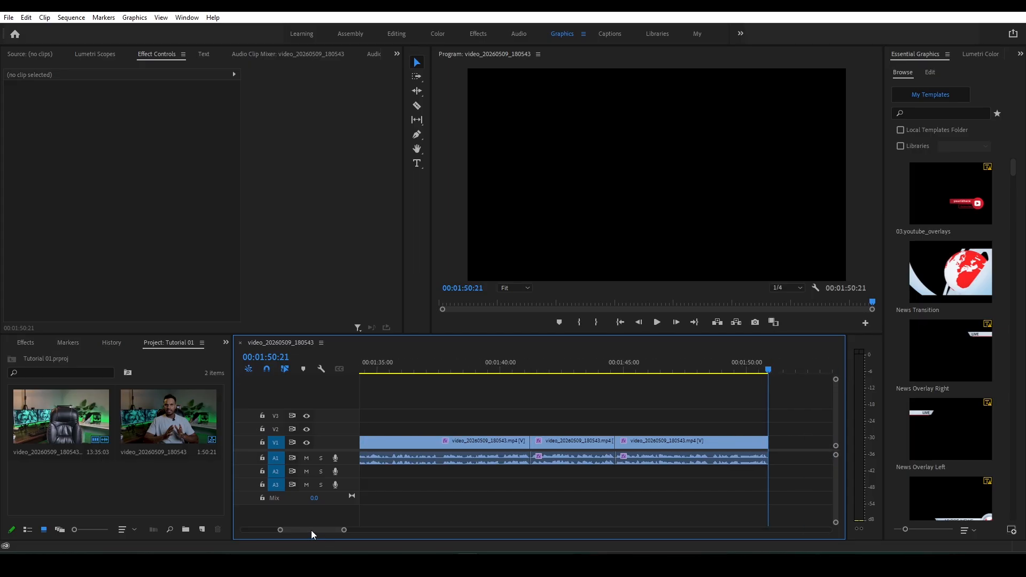
left_click_drag(311, 530, 269, 530)
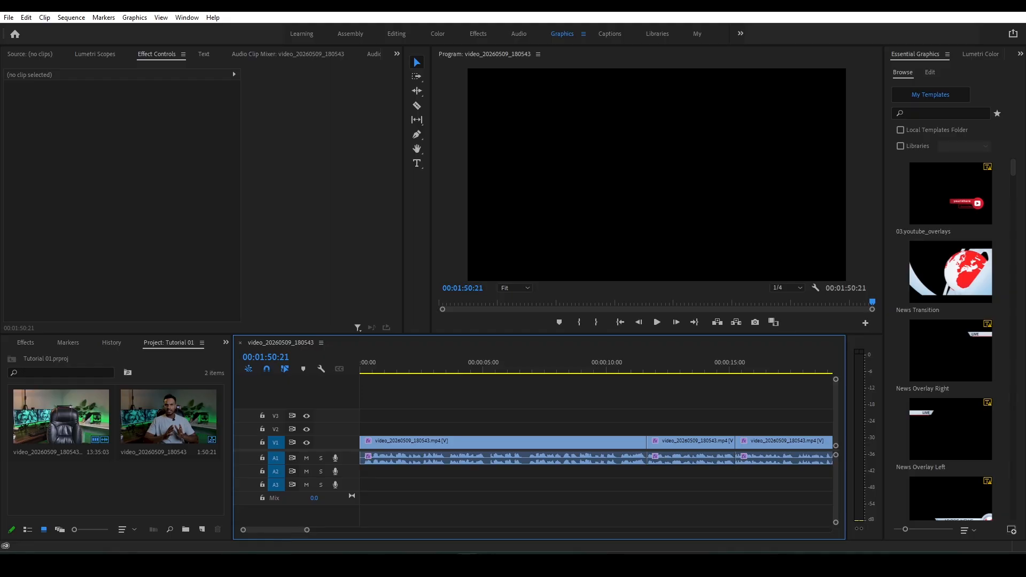
left_click_drag(308, 533, 245, 530)
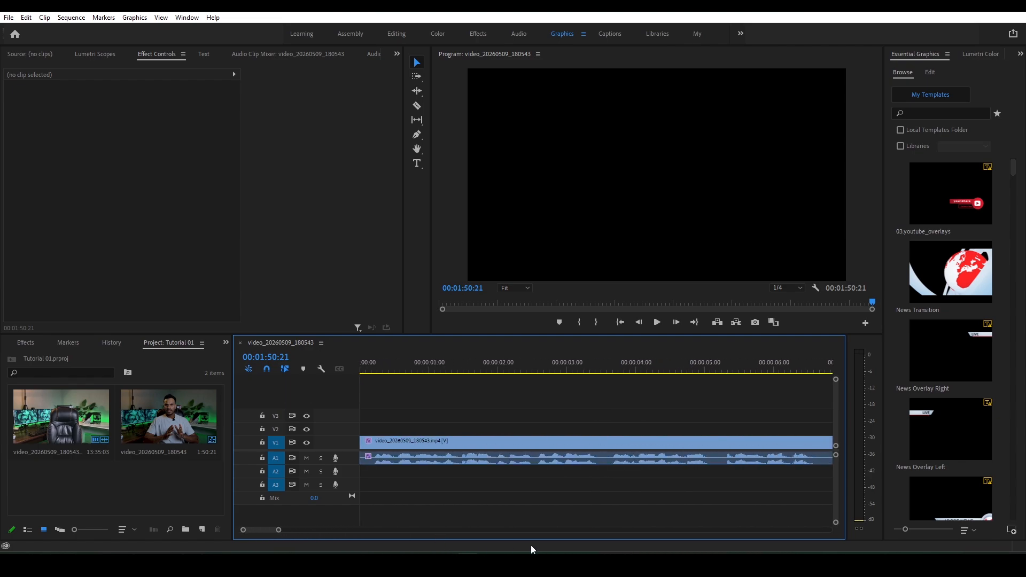
left_click(552, 441)
left_click(599, 415)
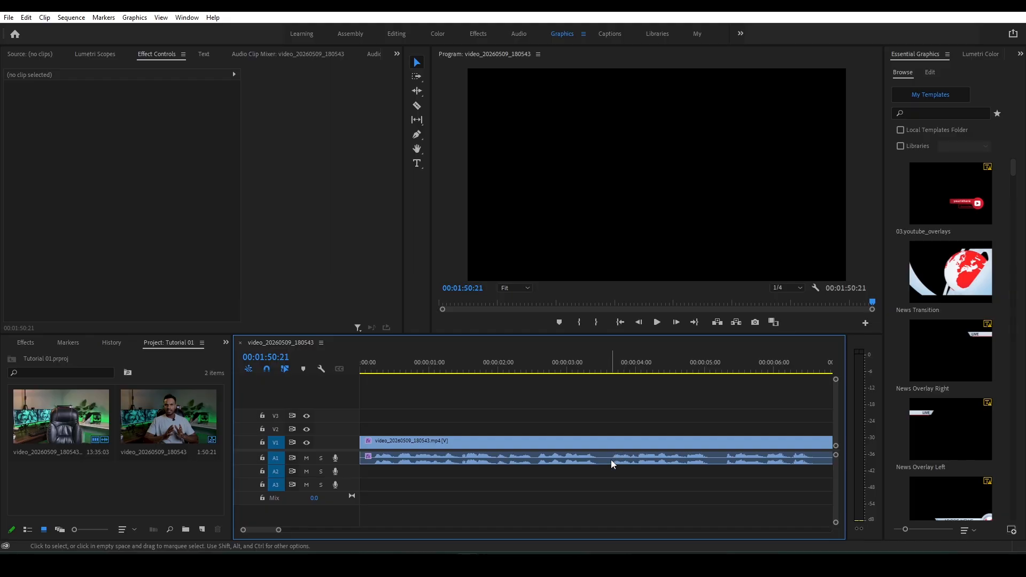
key("c")
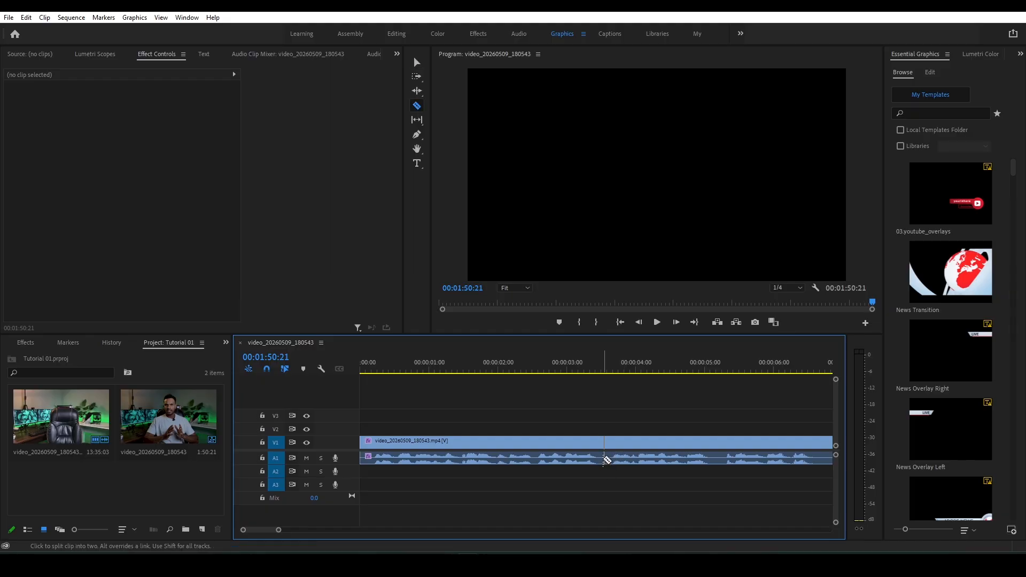
left_click(604, 459)
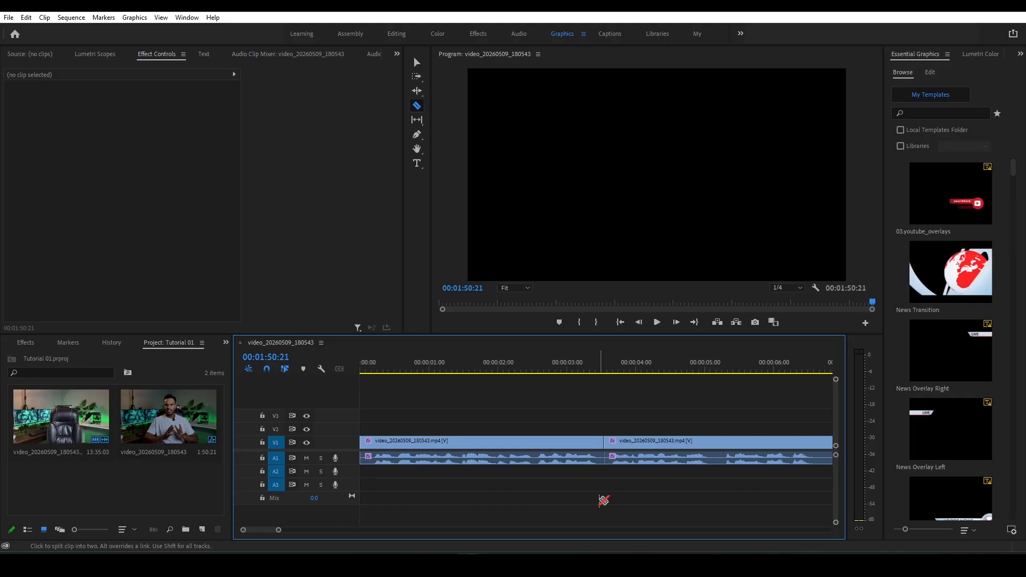
key("v")
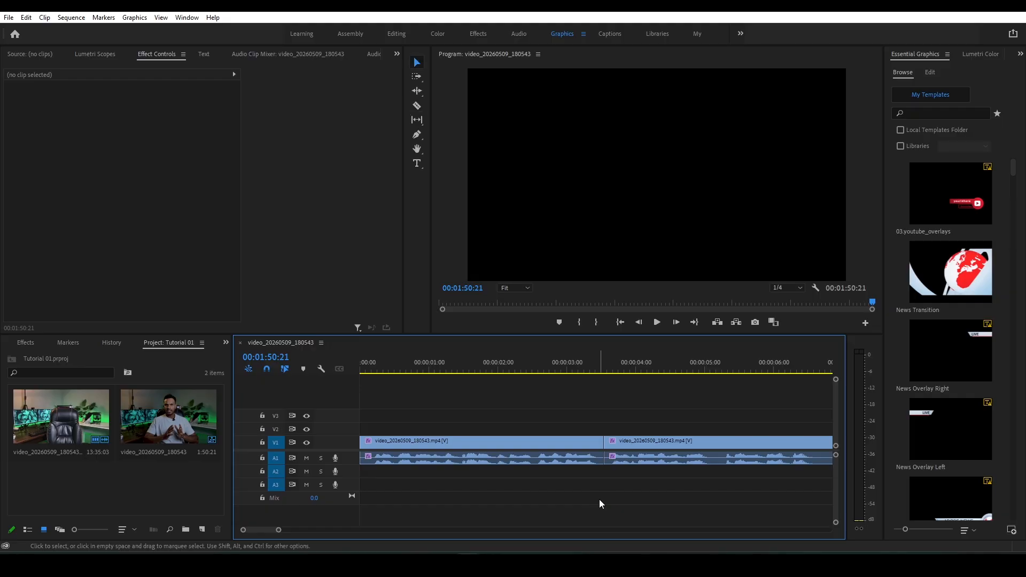
left_click(628, 447)
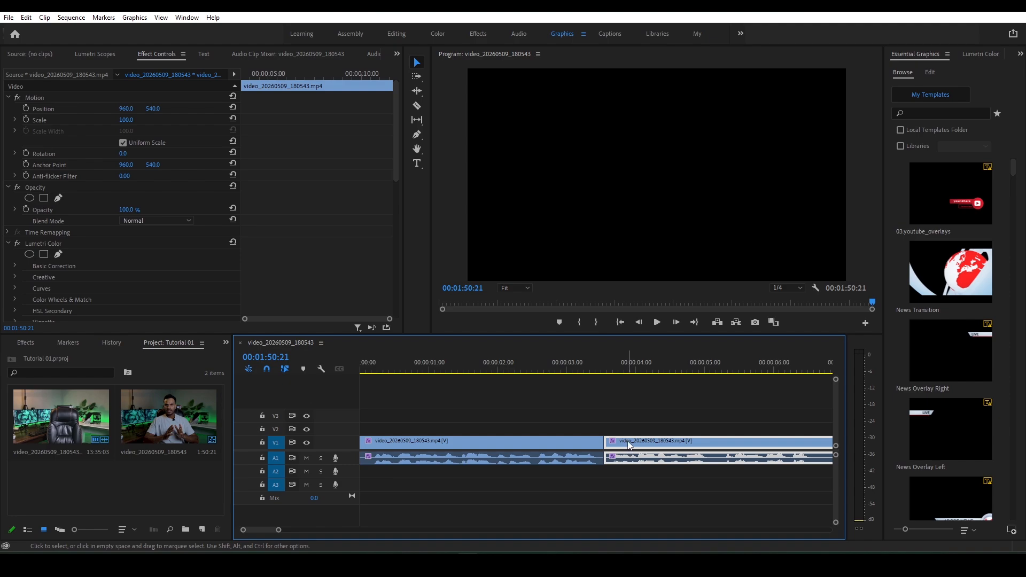
left_click(612, 473)
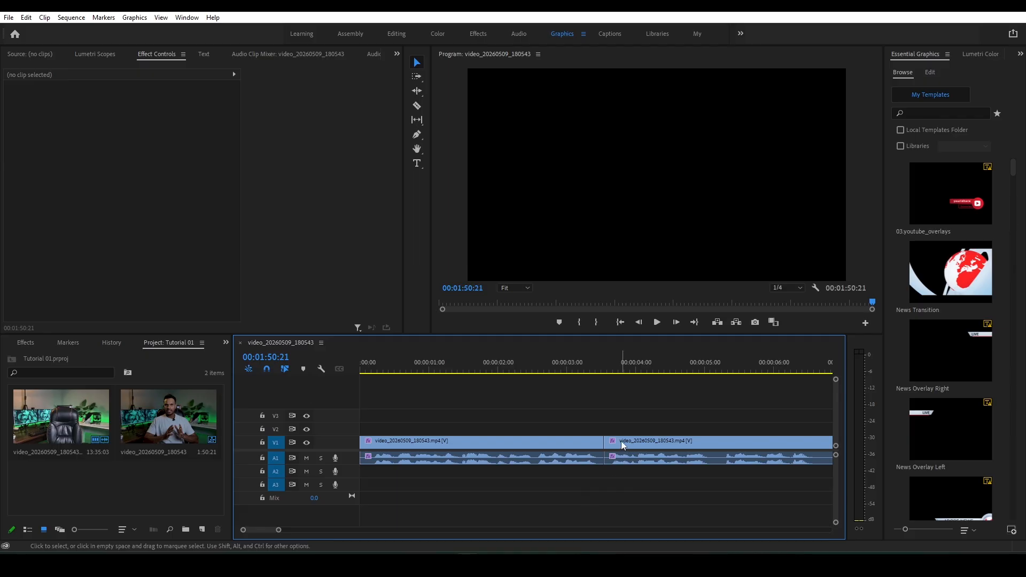
- Trim only the video start of the second clip by about 3 frames, leaving its linked audio start at the 3.5-second cut
left_click(561, 447)
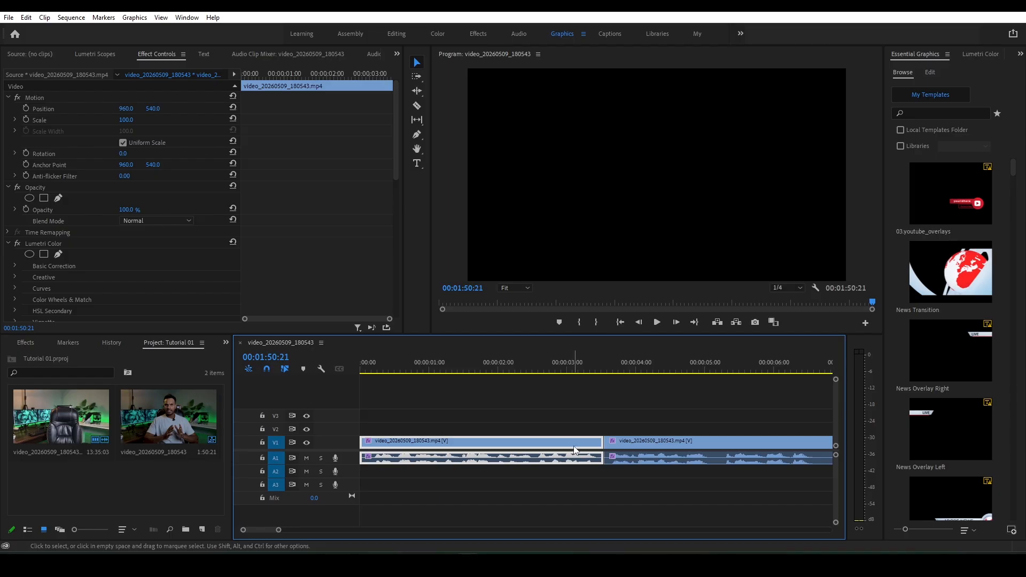
left_click(613, 442)
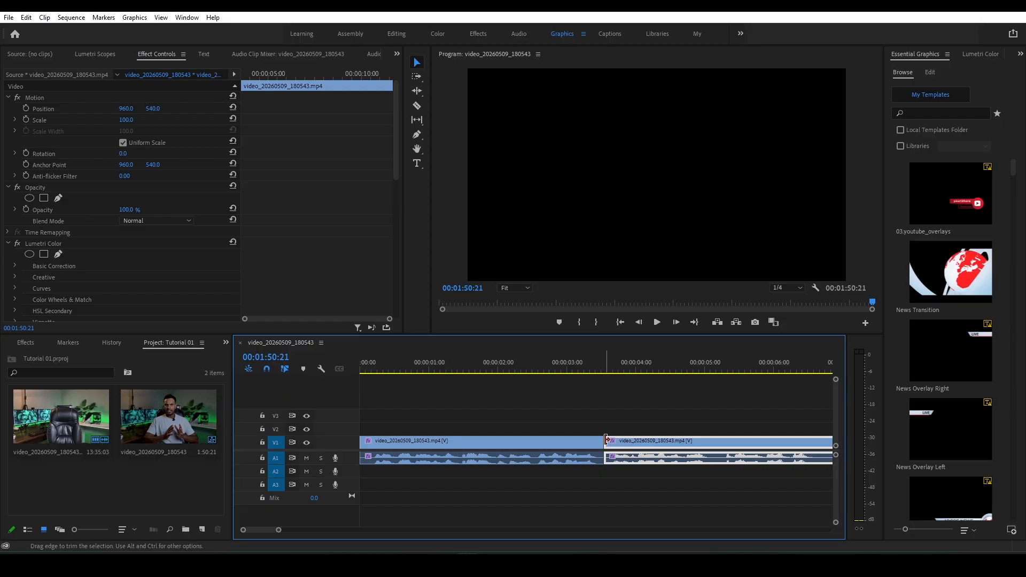
left_click(607, 429)
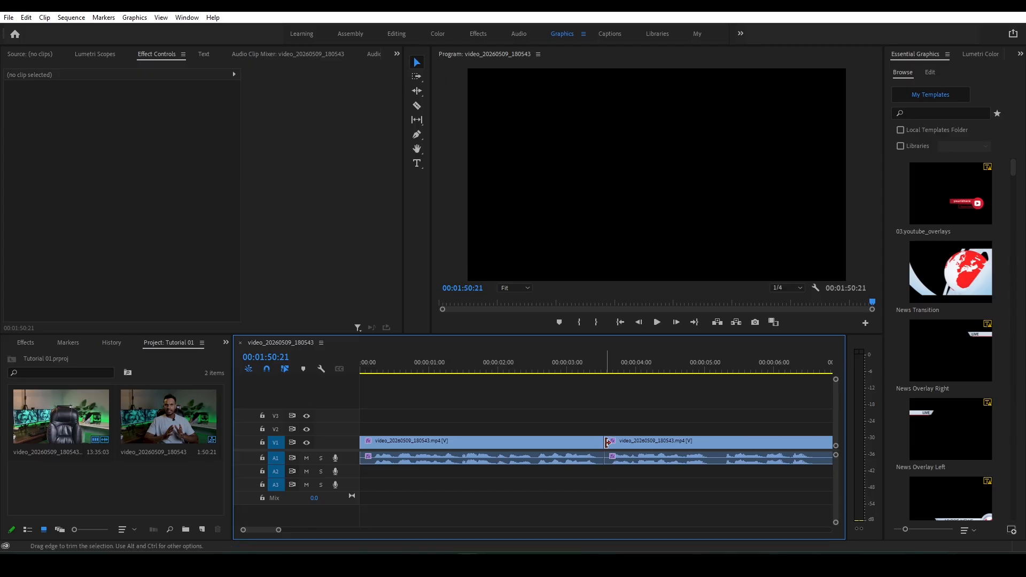
left_click_drag(607, 442, 616, 444)
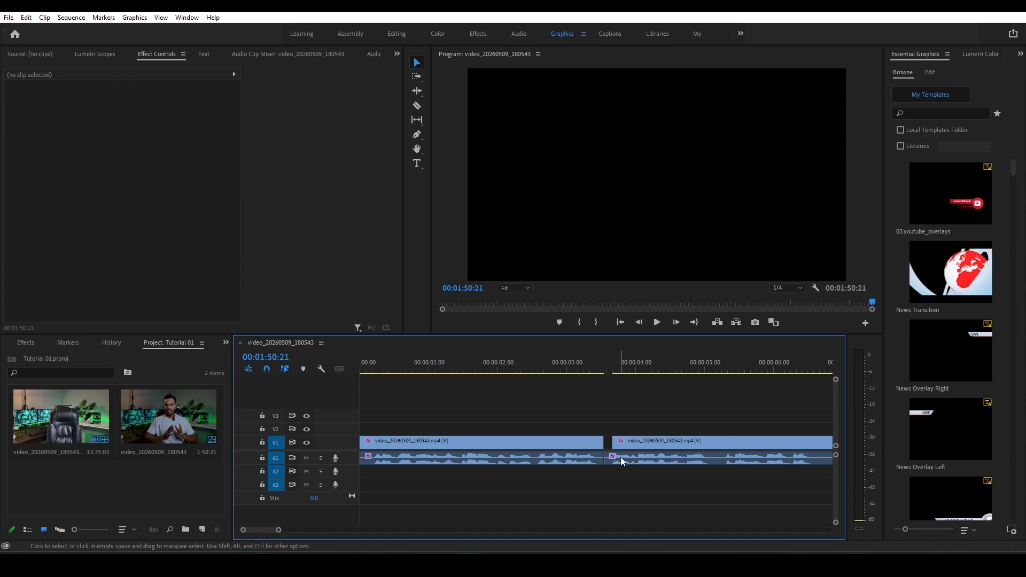
- Move the second clip's audio to A2 and slide the clip back against the first video clip so its audio leads in
left_click(633, 441)
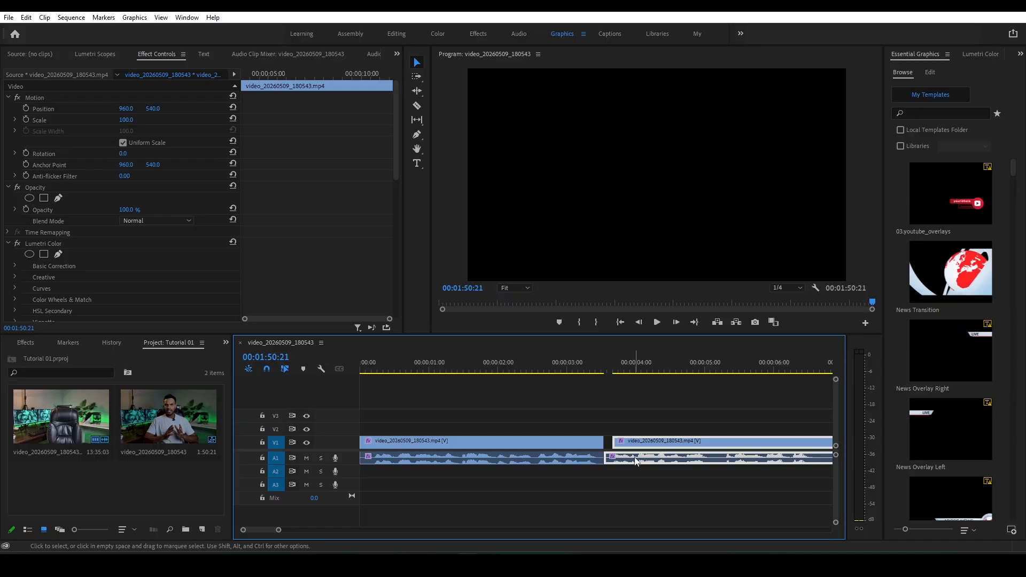
left_click_drag(636, 461, 634, 480)
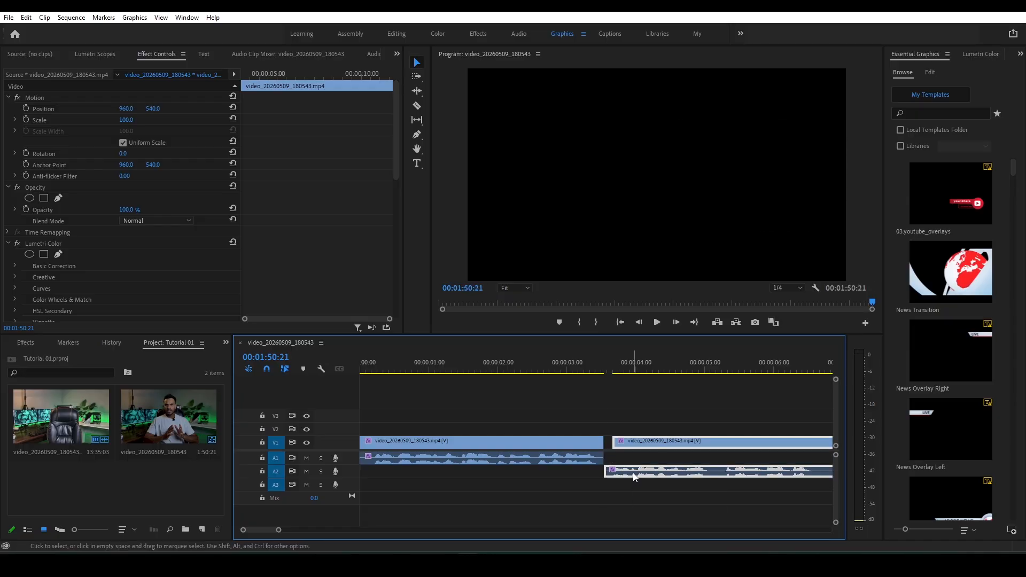
left_click_drag(632, 475, 625, 476)
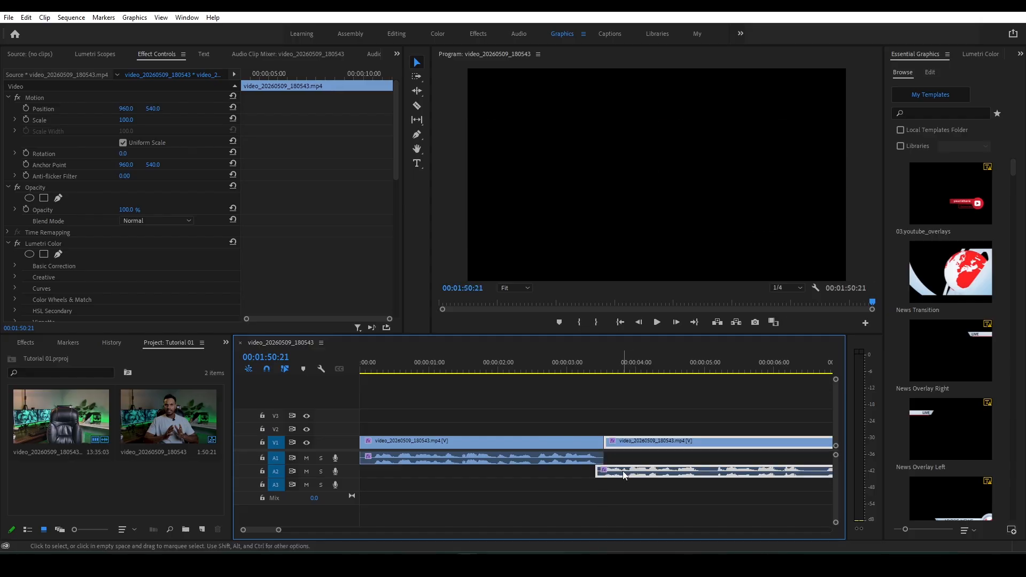
- Play across the cut at about 3.5 seconds to check the audio overlap
left_click(574, 363)
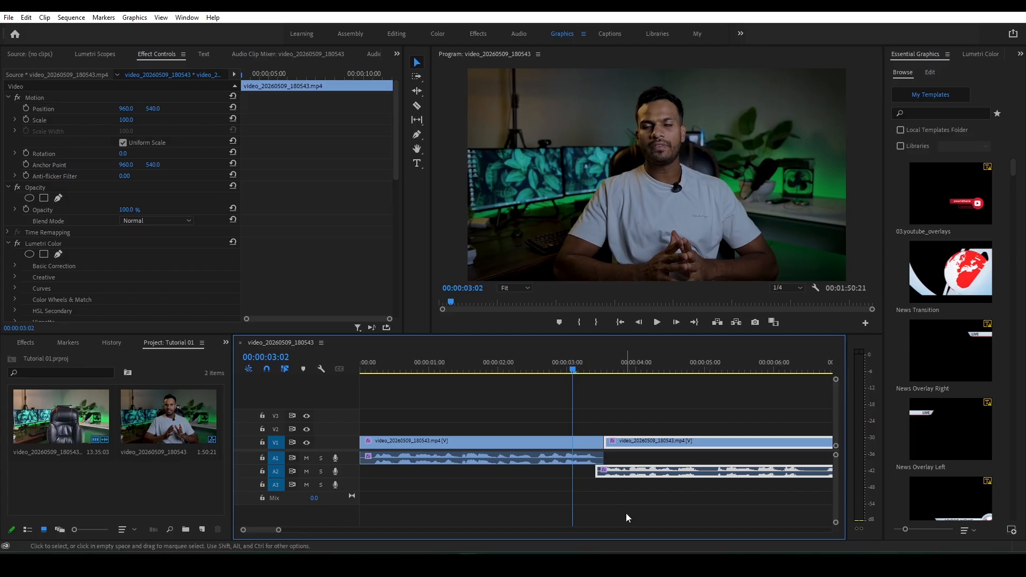
key("space")
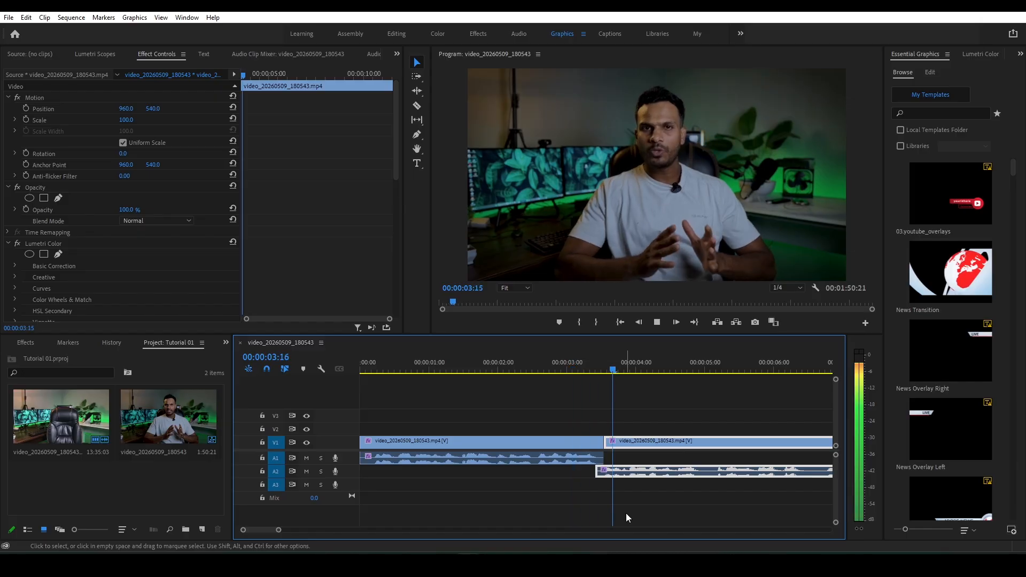
left_click(591, 371)
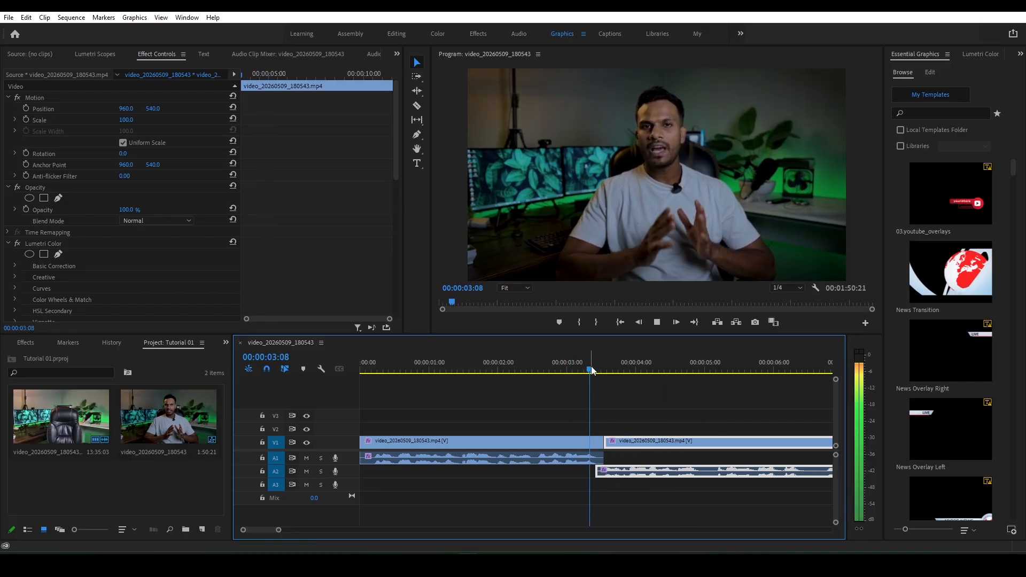
key("space")
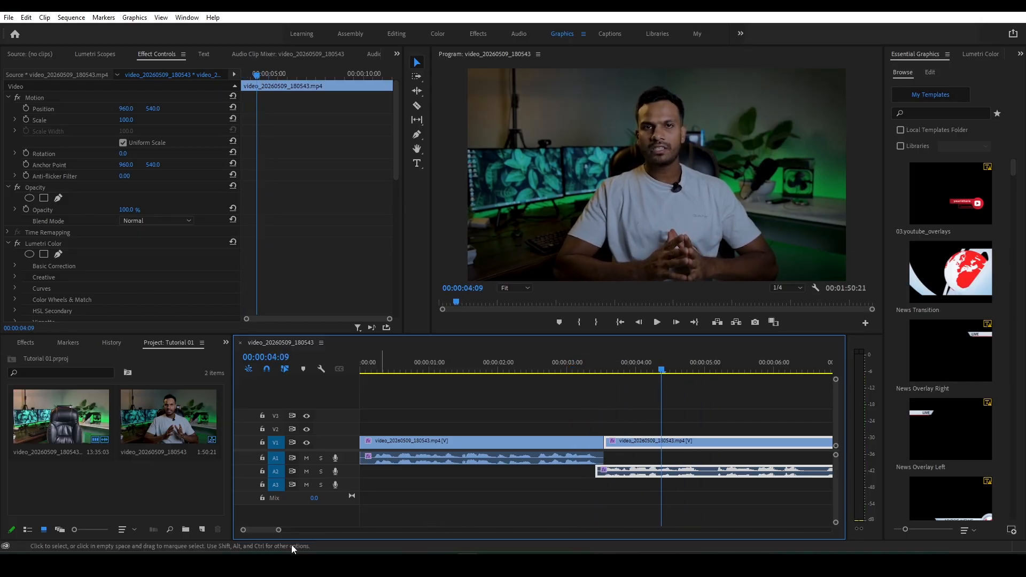
- Create J-cuts on the clips at about 12 and 15 seconds, closing the video gaps and placing their audio on A1 and A2
left_click_drag(278, 530, 284, 530)
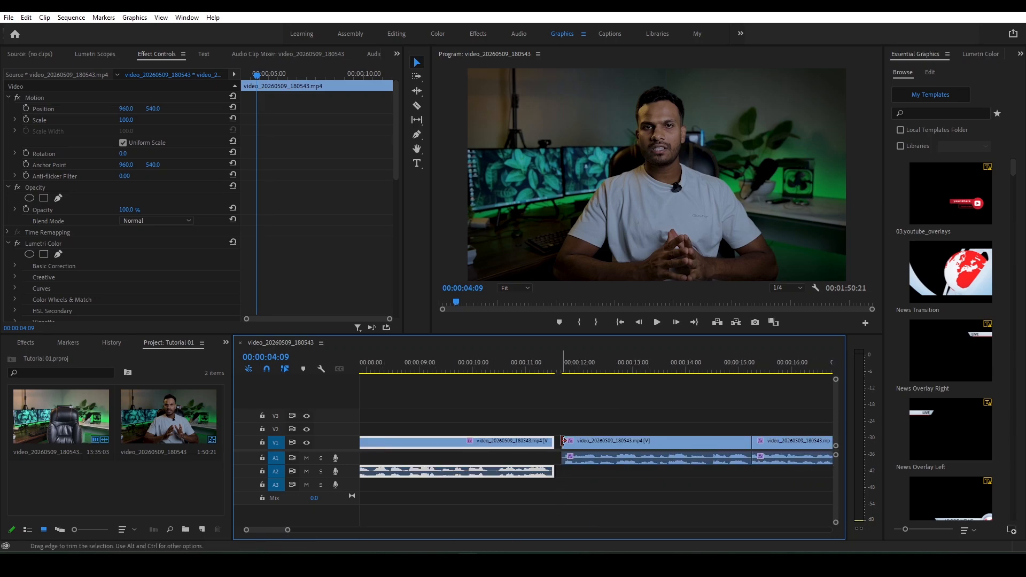
left_click_drag(564, 441, 574, 457)
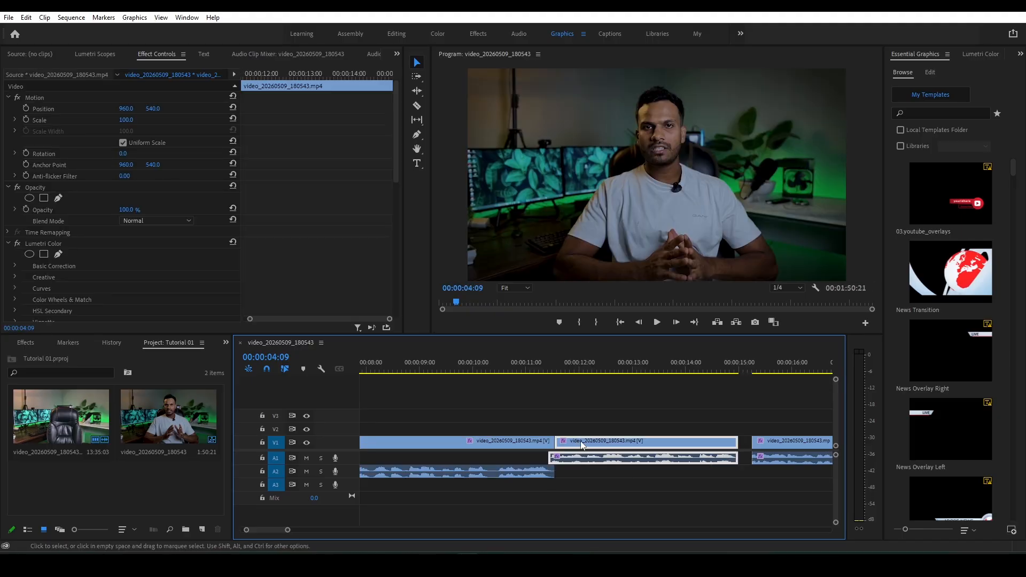
left_click(749, 405)
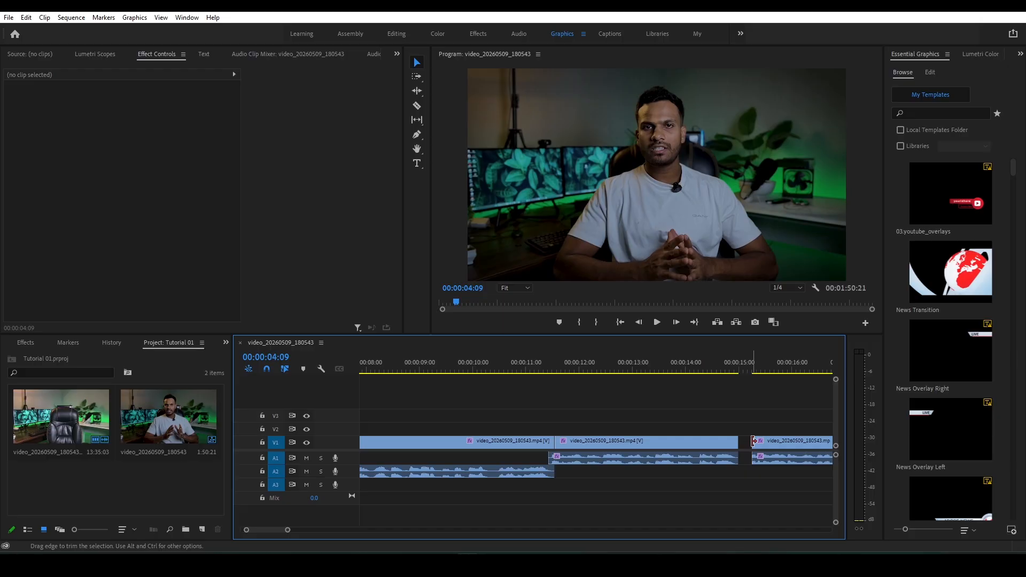
left_click_drag(754, 442, 754, 418)
left_click_drag(753, 441, 753, 474)
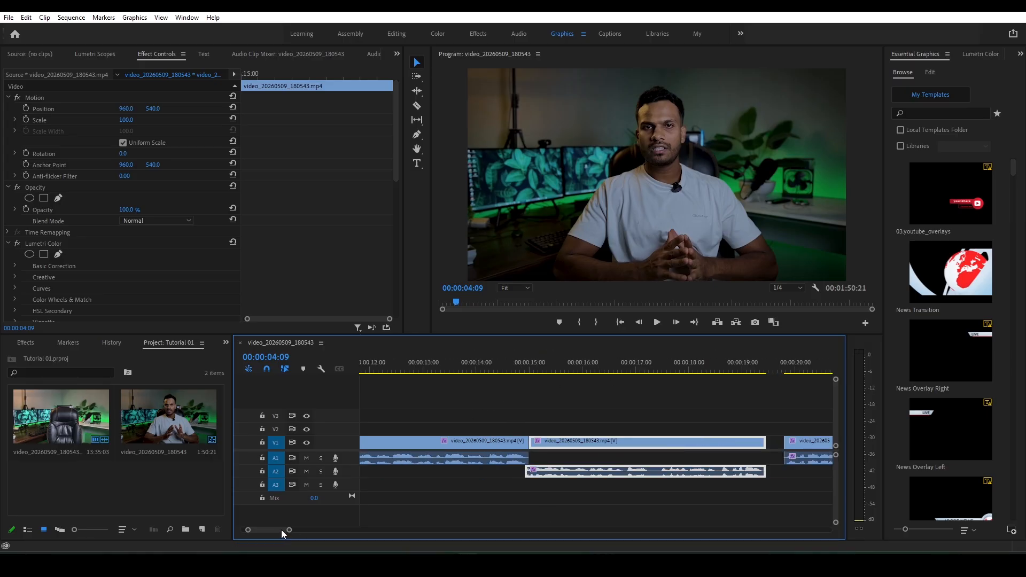
- Create J-cuts on the clips at about 20 and 23 seconds, placing their leading audio on A1 and A2
scroll(282, 530, "down", 4)
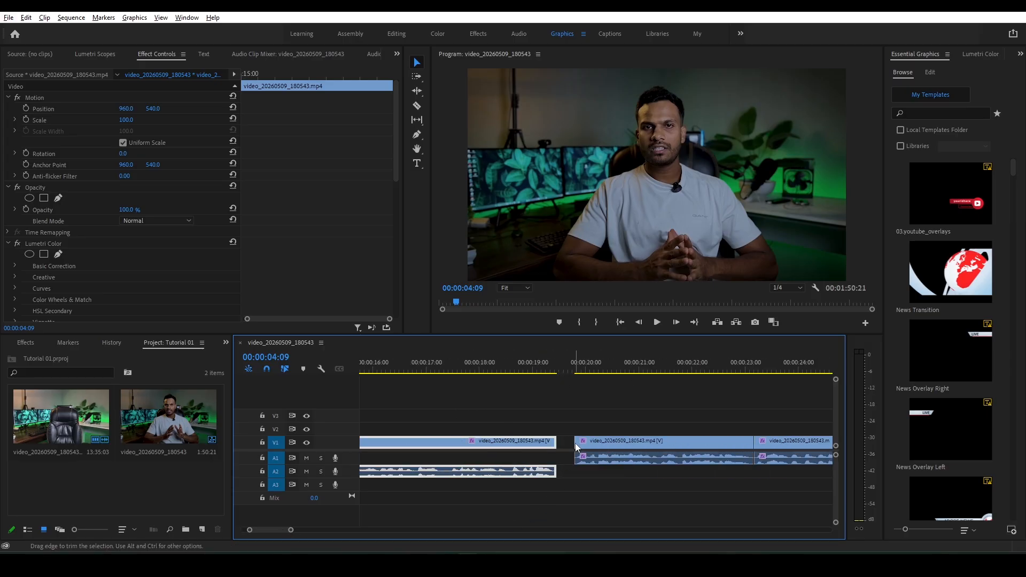
mouse_move(576, 441)
left_mouse_down()
mouse_move(592, 445)
mouse_move(584, 447)
left_mouse_up()
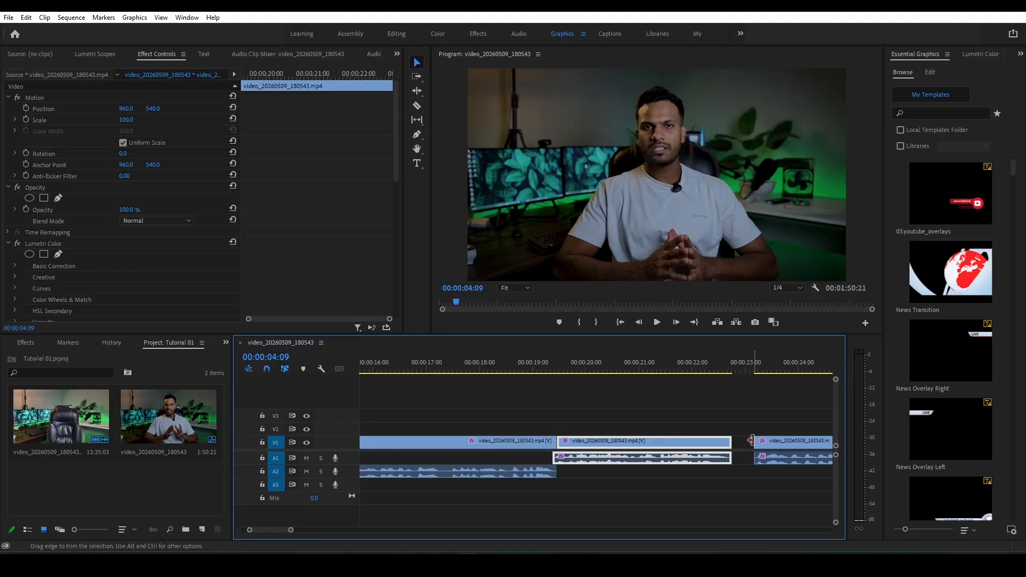
left_click_drag(752, 440, 752, 477)
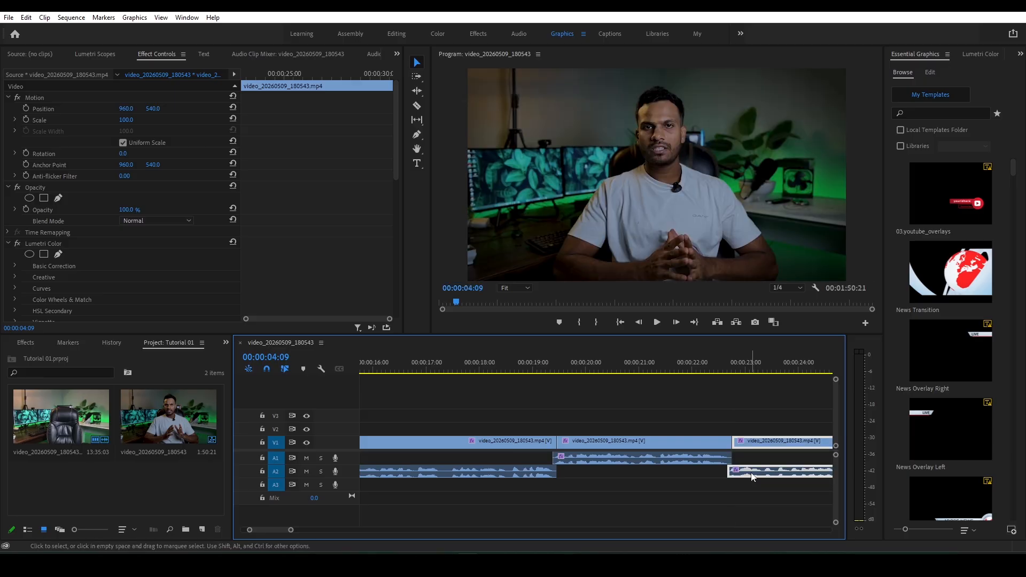
left_click(745, 413)
- Create J-cuts on the clips at about 31 and 34 seconds, alternating their audio between A1 and A2
left_click_drag(282, 533, 287, 530)
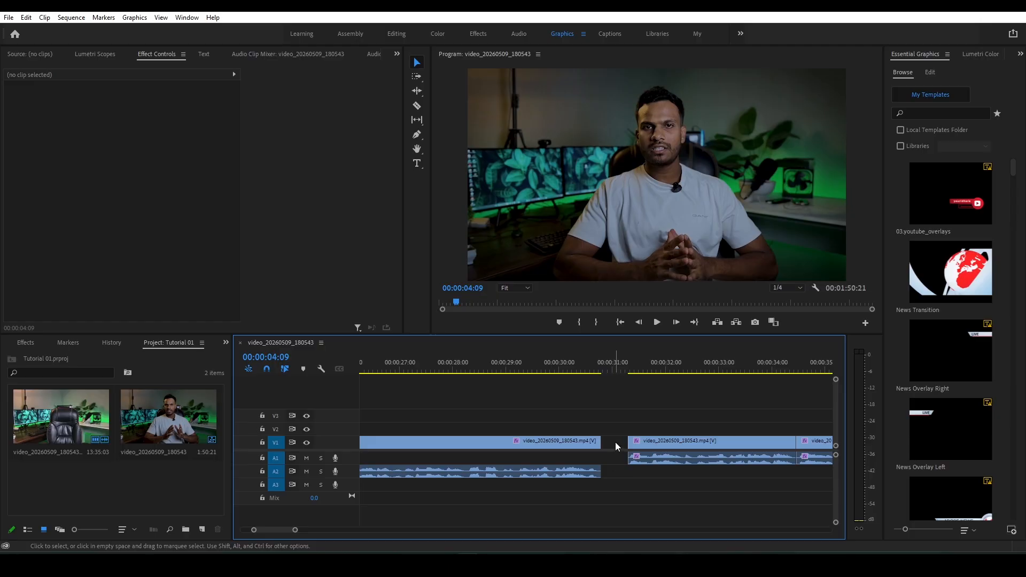
left_click_drag(631, 442, 635, 441)
left_click_drag(647, 458, 615, 459)
left_click_drag(282, 530, 285, 530)
left_click_drag(517, 442, 521, 441)
left_click_drag(534, 459, 499, 466)
- Create J-cuts on the clips at about 44 and 53 seconds, with their audio on A1 and A2
left_click_drag(283, 530, 286, 531)
left_click_drag(706, 442, 711, 442)
left_click_drag(743, 448, 705, 452)
mouse_move(283, 530)
left_mouse_down()
mouse_move(316, 529)
mouse_move(289, 531)
left_mouse_up()
left_click_drag(662, 458, 623, 454)
- Slide the clips at about 59 and 64 seconds against their predecessors, putting their leading audio on A1 and A2
left_click_drag(293, 530, 296, 532)
left_click_drag(538, 438, 524, 447)
left_click_drag(766, 442, 720, 454)
- Trim the video starts of the clips at about 74 and 81 seconds and close the gaps, with audio on A1 and A2
left_click_drag(294, 530, 299, 531)
left_click_drag(691, 442, 692, 443)
left_click_drag(693, 444, 700, 445)
left_click_drag(771, 442, 710, 441)
left_click_drag(315, 530, 318, 531)
left_click_drag(305, 531, 311, 531)
left_click_drag(620, 441, 626, 443)
left_click_drag(641, 459, 585, 472)
- Create J-cuts on the clips at about 88 and 91 seconds, alternating their audio between A1 and A2
left_click_drag(306, 530, 309, 530)
left_click_drag(544, 442, 546, 443)
left_click_drag(604, 443, 551, 441)
left_click_drag(662, 443, 668, 443)
left_click_drag(686, 446, 627, 453)
- Close the remaining gaps and finish the J-cuts on the last two clips, at about 99 and 103 seconds, with audio on A1 and A2
left_click_drag(318, 528, 321, 529)
left_click_drag(670, 443, 635, 454)
right_click(773, 445)
left_click(774, 455)
left_click_drag(318, 528, 319, 528)
left_click_drag(588, 440, 593, 439)
left_click_drag(607, 457, 601, 469)
left_click_drag(324, 528, 396, 530)
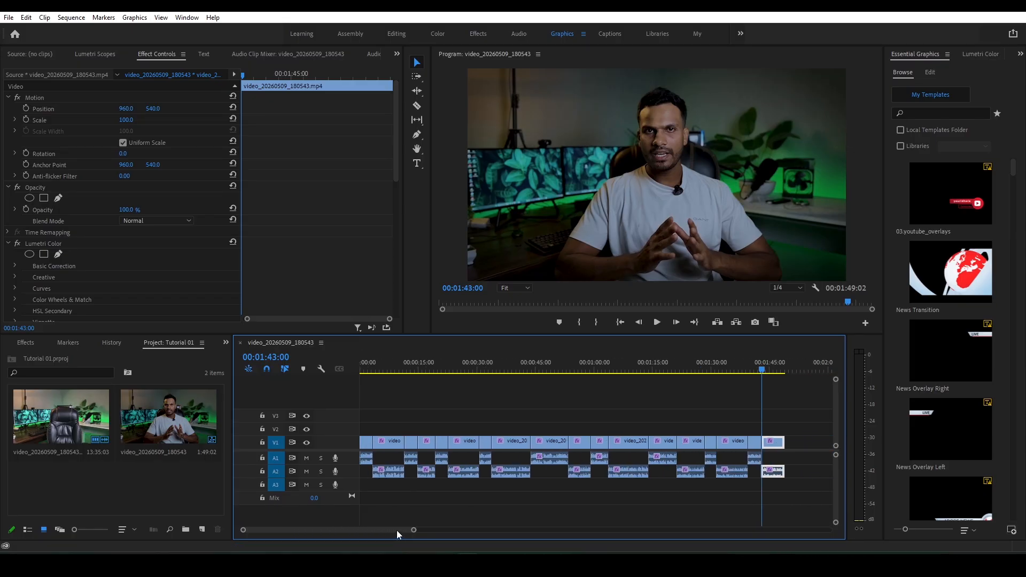
- Split the clip at about 29 seconds with the Razor tool and return to the Selection tool
left_click_drag(414, 530, 279, 531)
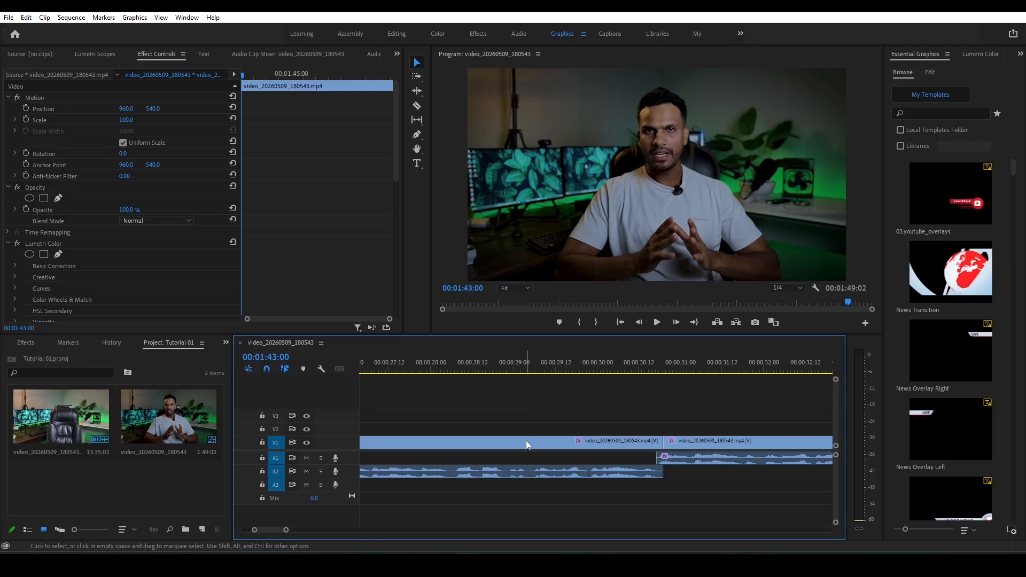
key("c")
left_click(517, 472)
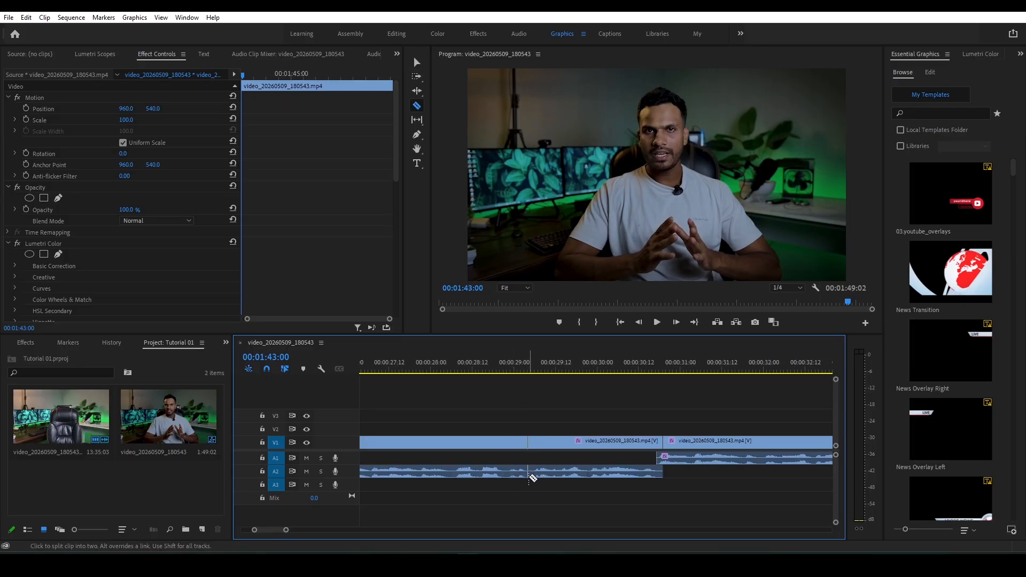
left_click(532, 474)
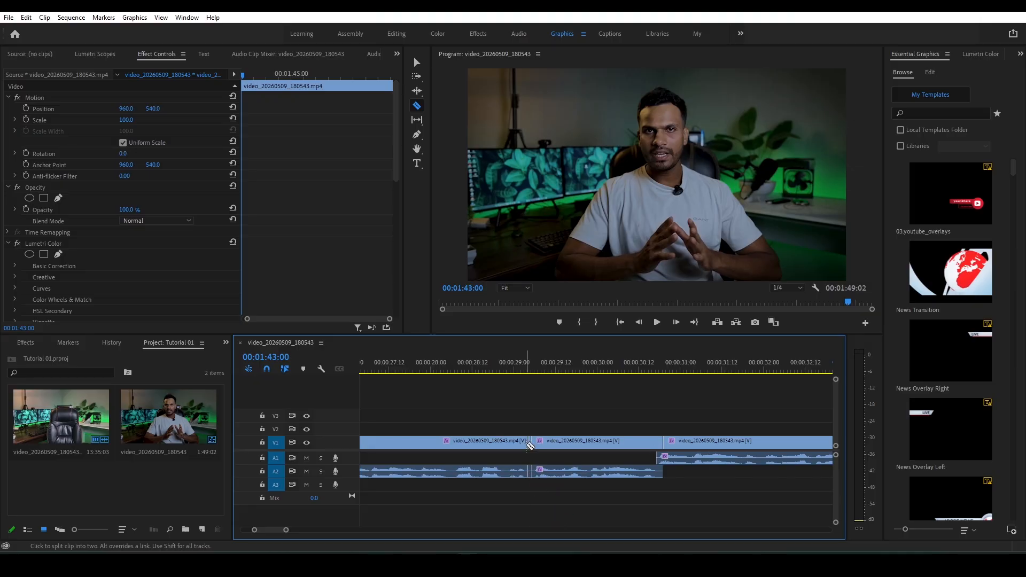
key("alt+v")
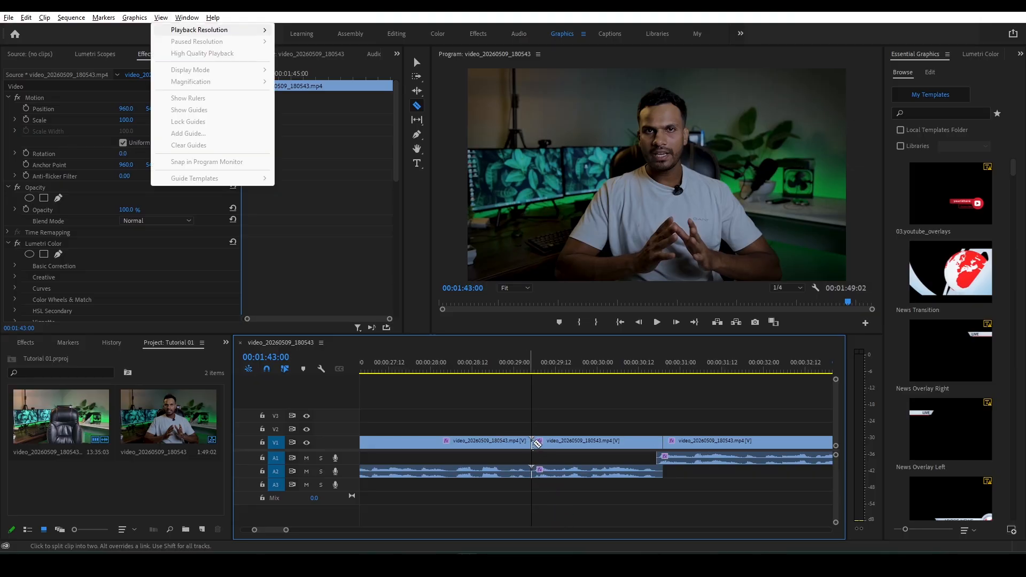
key("Escape")
key("v")
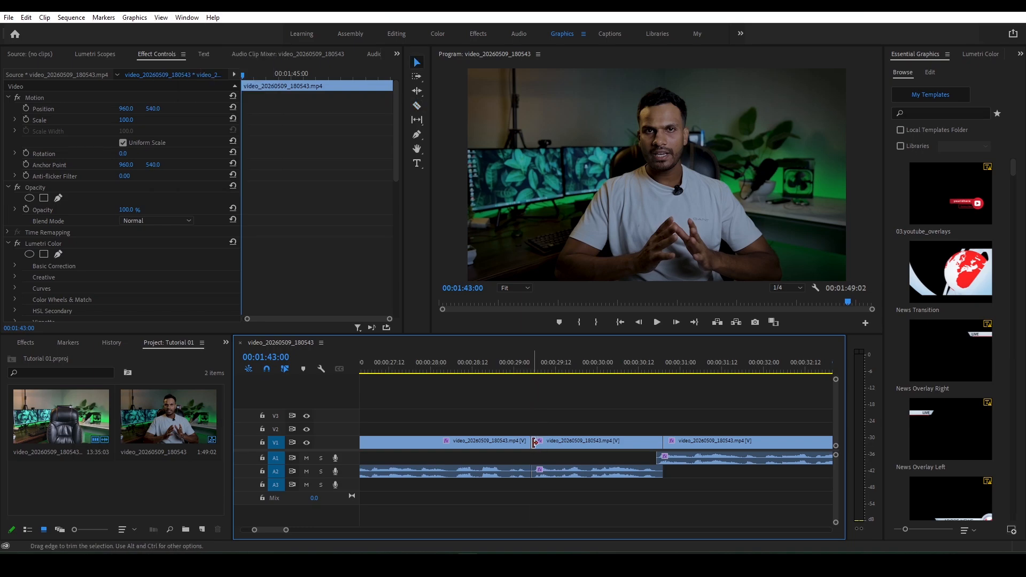
- Try a J-cut on the segment after the 29-second split, testing its audio on A3 and then on A1
left_click_drag(535, 442, 550, 486)
left_click(547, 419)
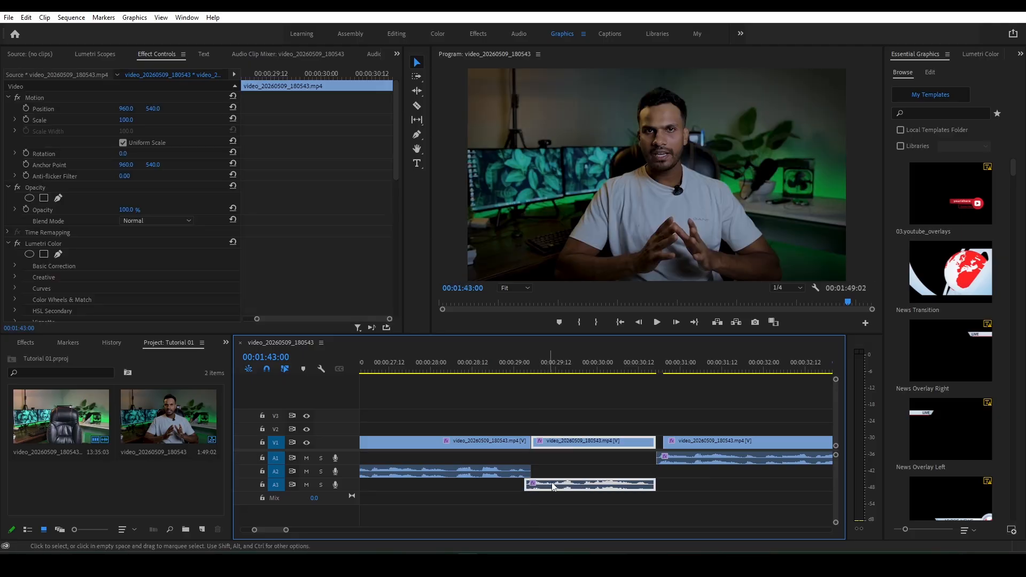
key("ctrl+z")
left_click_drag(553, 471, 554, 458)
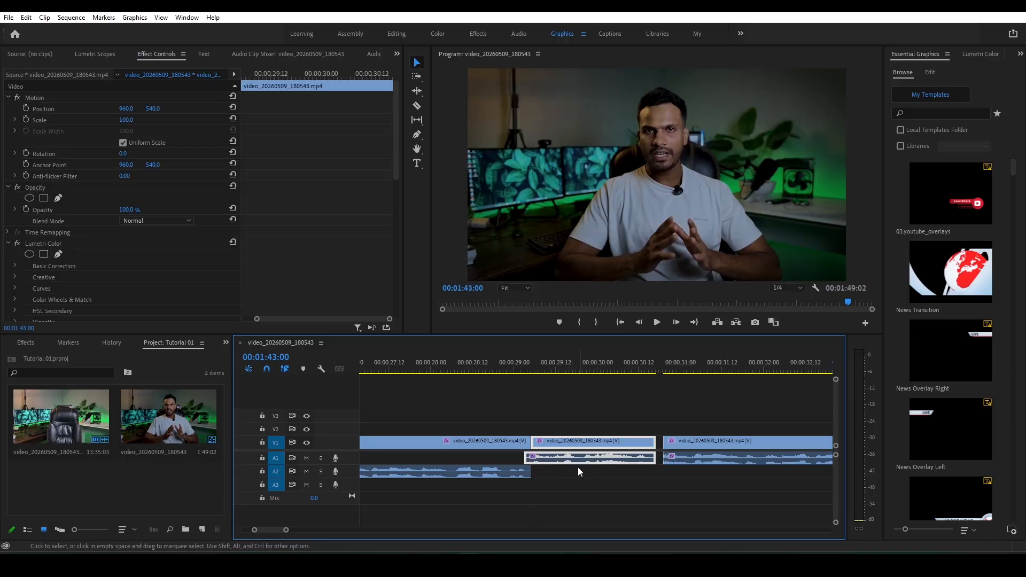
- Undo the segment's move, its video trim and the split at about 29 seconds
left_click(576, 467)
key("ctrl+z")
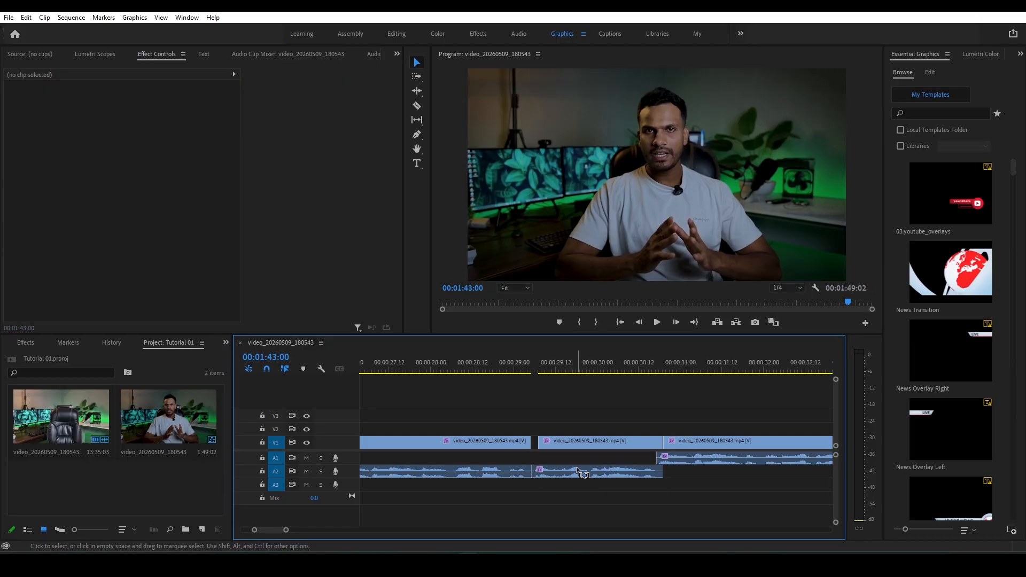
key("ctrl+z")
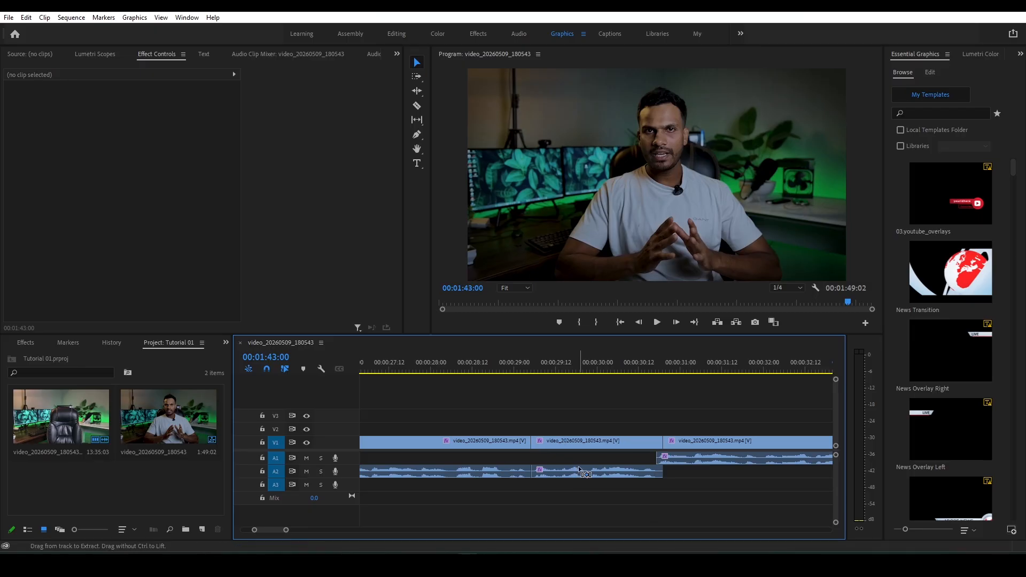
key("ctrl+z")
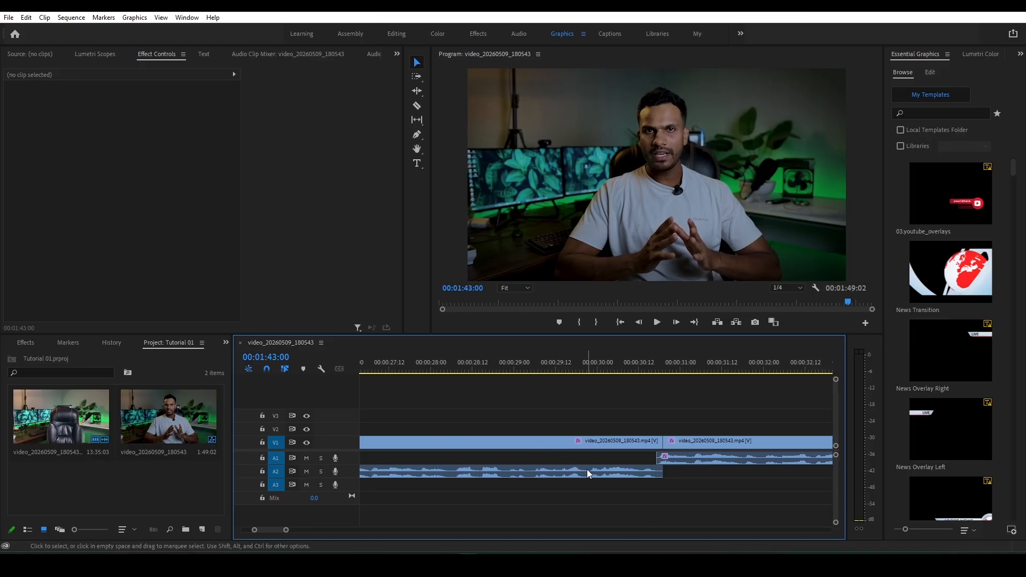
- Play the sequence from the start to review the J-cuts, and place the playhead at 00:00:06:14
left_click_drag(286, 531, 305, 531)
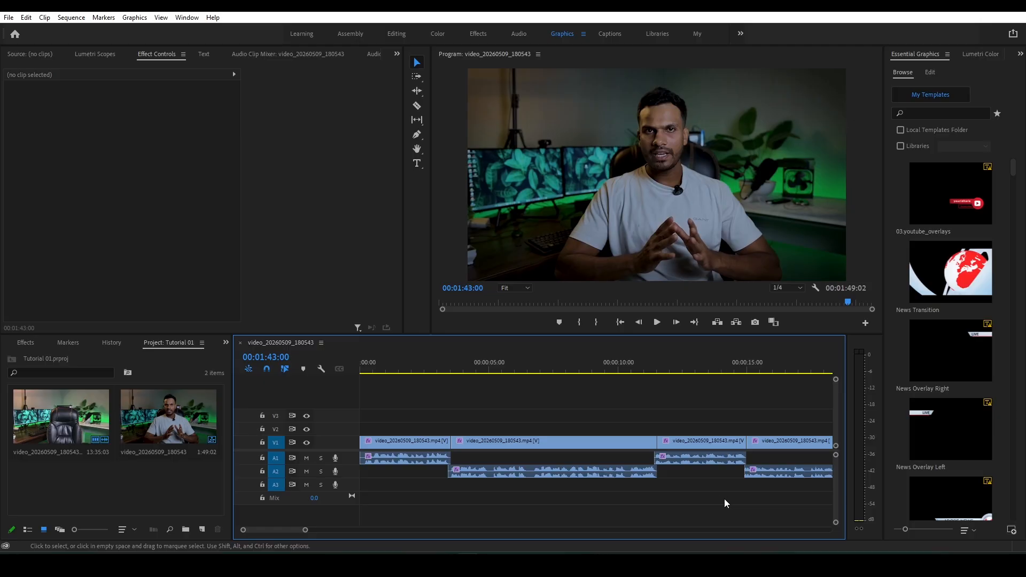
left_click(609, 565)
left_click(656, 323)
key("space")
left_click_drag(315, 530, 194, 529)
left_click_drag(369, 371, 347, 376)
key("space")
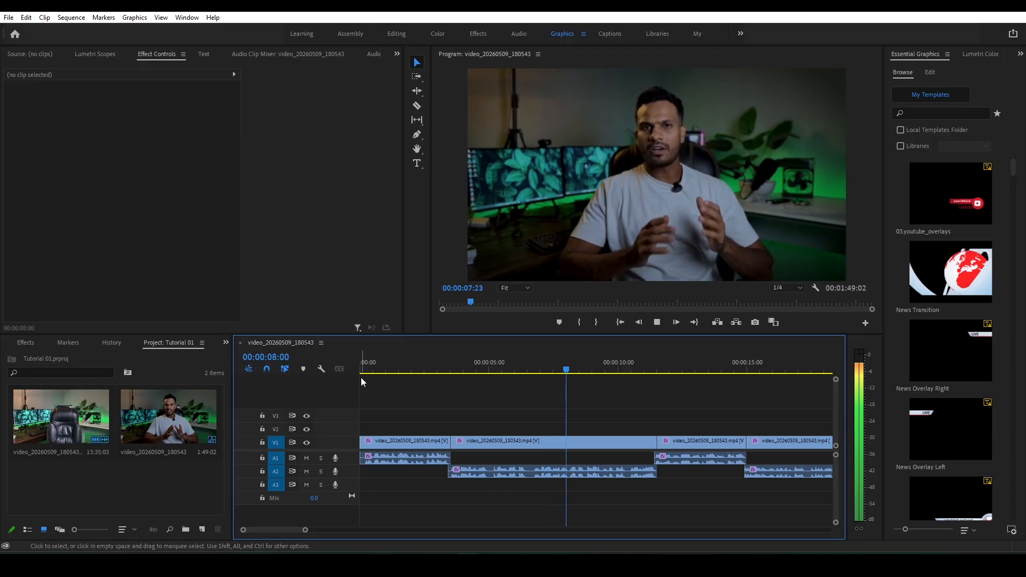
key("space")
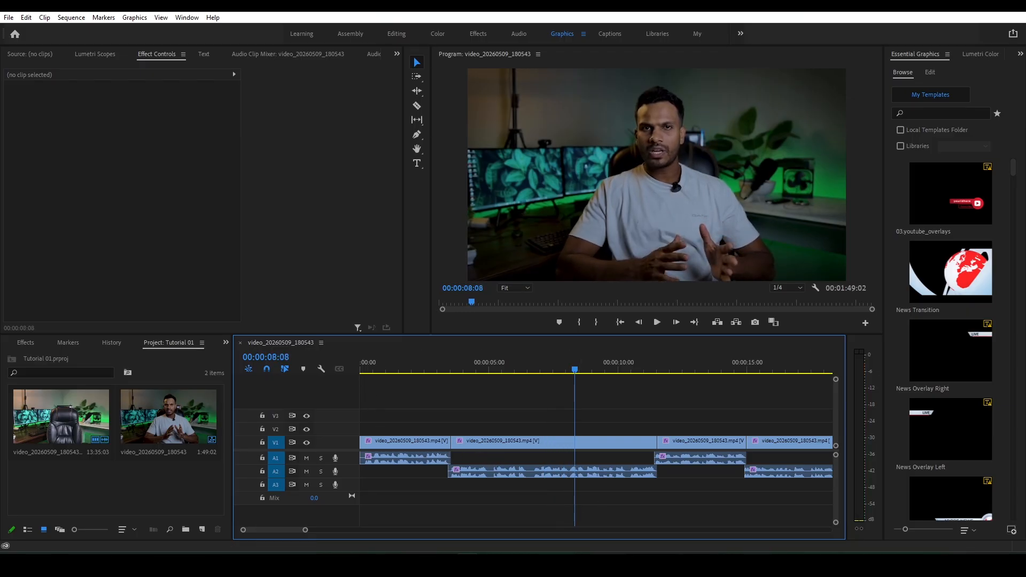
left_click(532, 368)
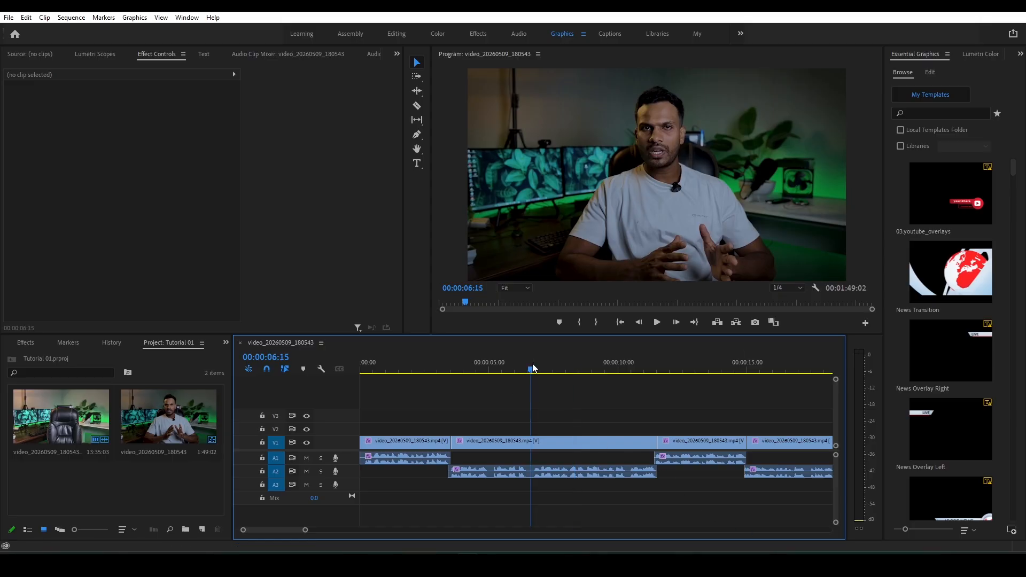
left_click_drag(533, 368, 532, 368)
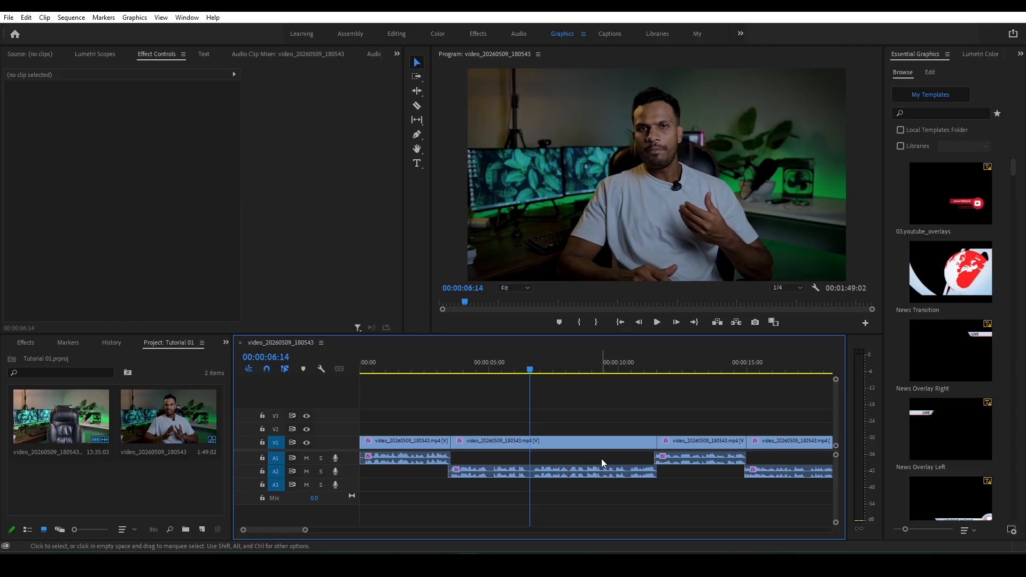
- Play the sequence from 00:00:06:14 to about 00:00:32:12 to review the following J-cuts
key("space")
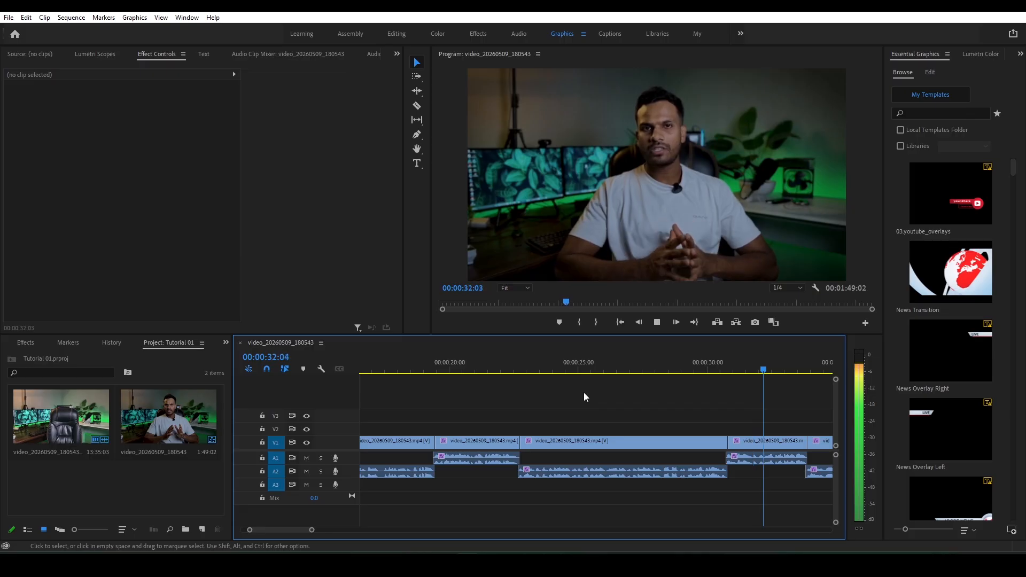
key("space")
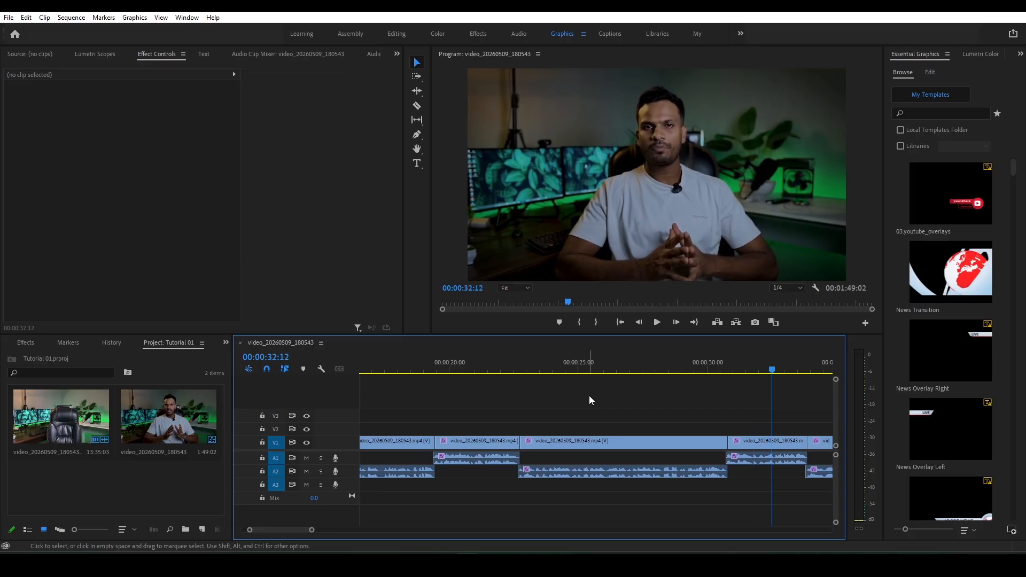
- Examine the first J-cut frame by frame, ending with the playhead at 00:00:03:10
scroll(290, 529, "up", 5)
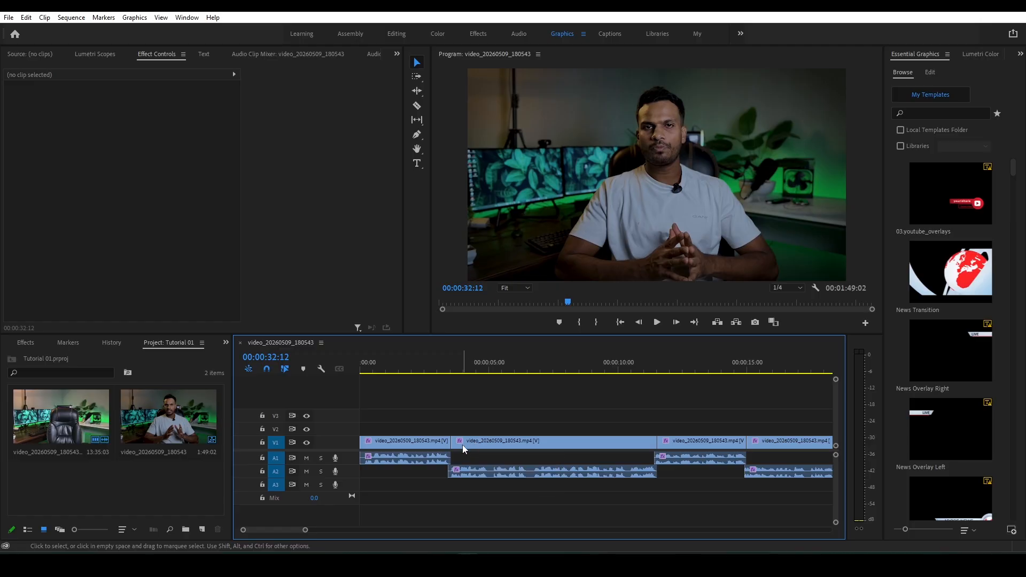
left_click_drag(438, 369, 446, 370)
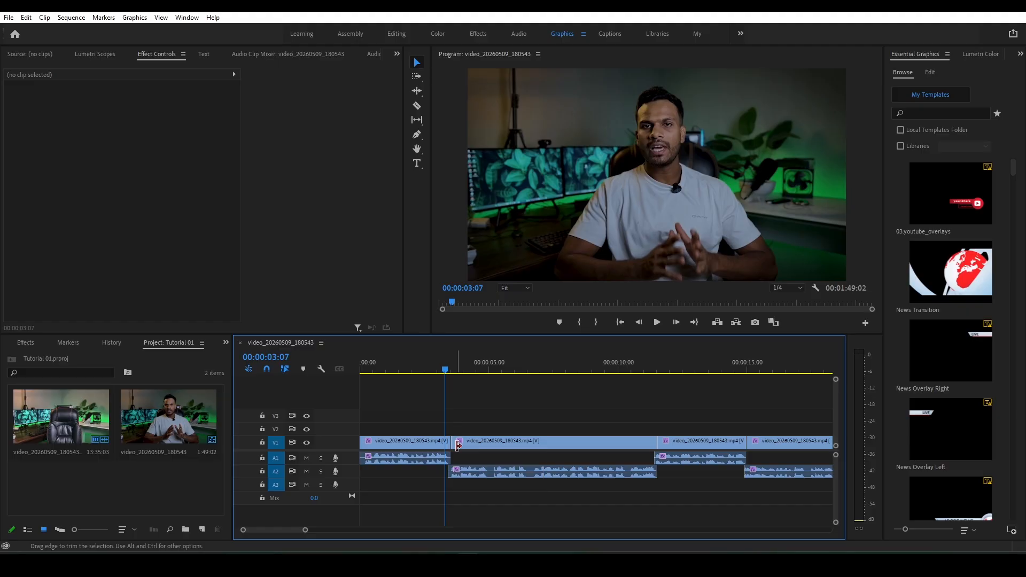
left_click_drag(446, 373, 451, 371)
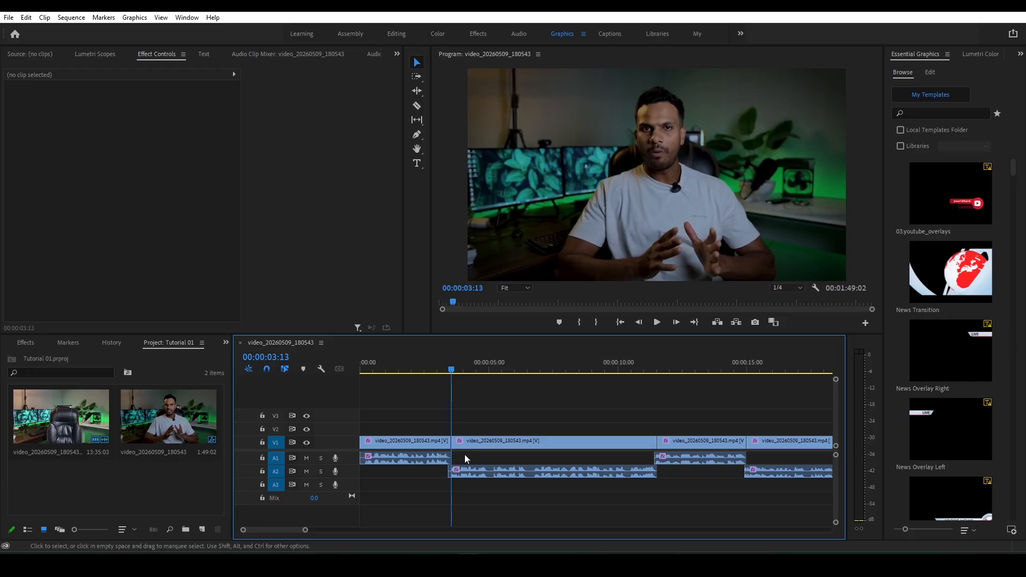
left_click(449, 370)
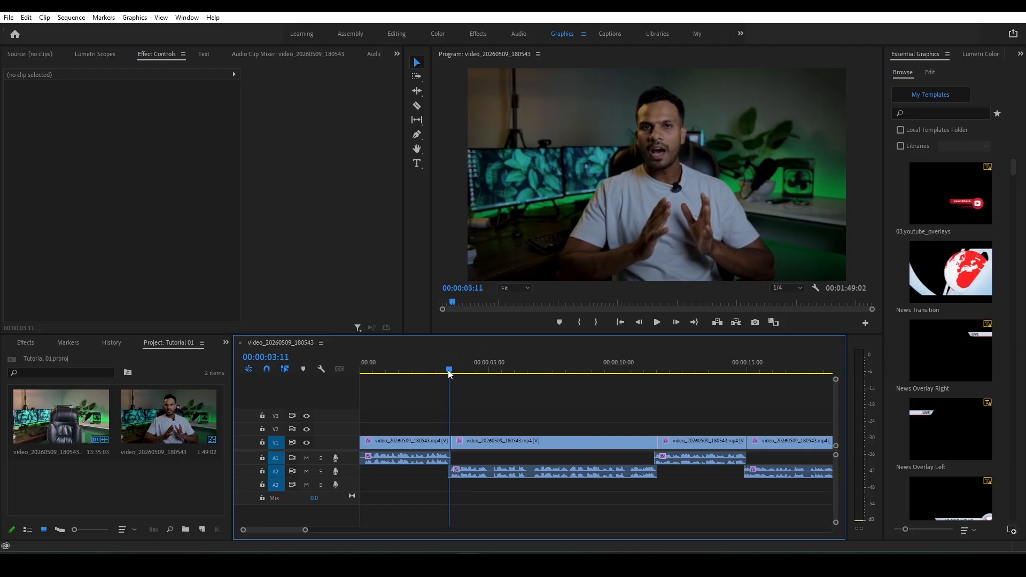
left_click(448, 370)
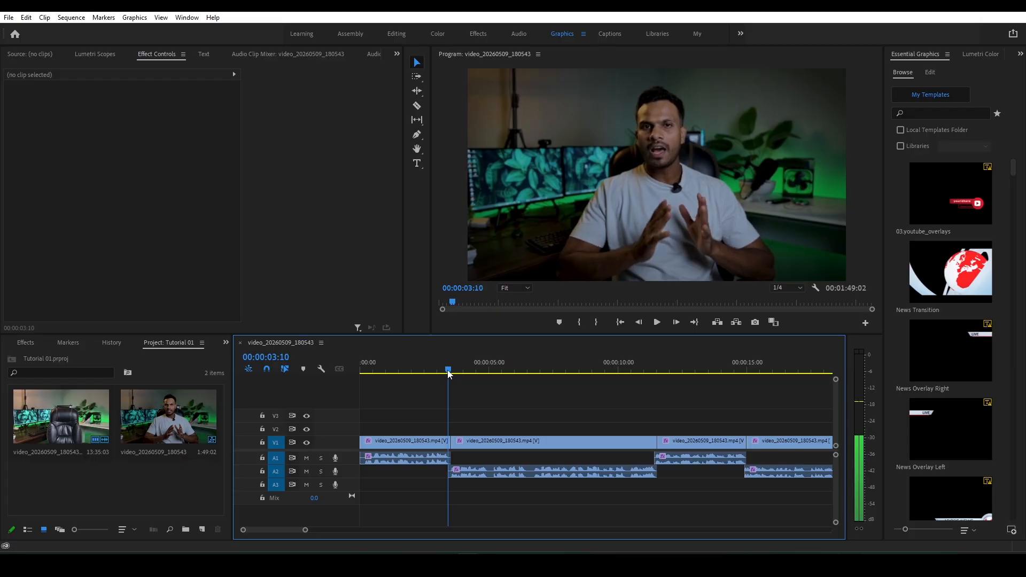